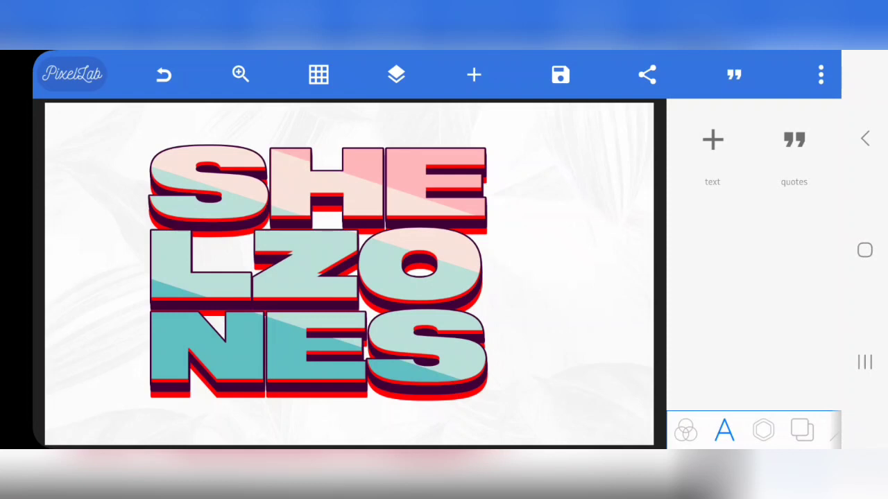
# - Shift the SHELZONES text slightly to the right on the canvas and deselect it
pyautogui.click(326, 343)
pyautogui.moveTo(322, 340); pyautogui.dragTo(333, 344)
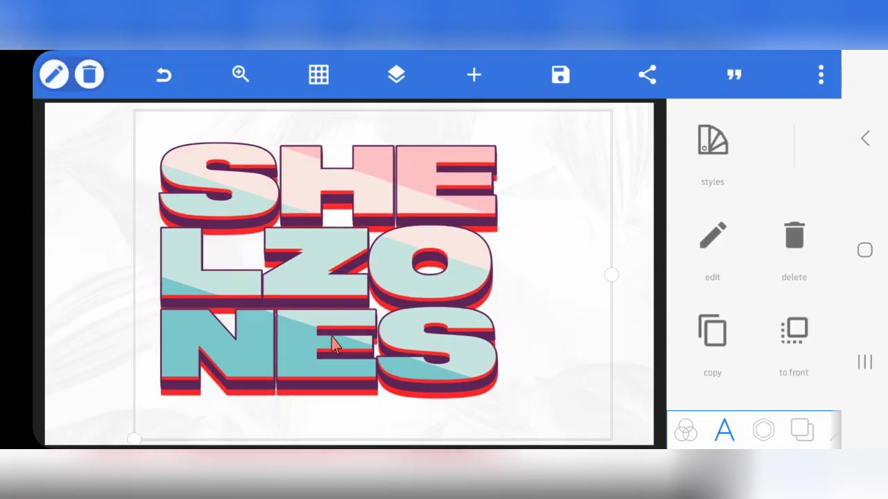
pyautogui.click(632, 343)
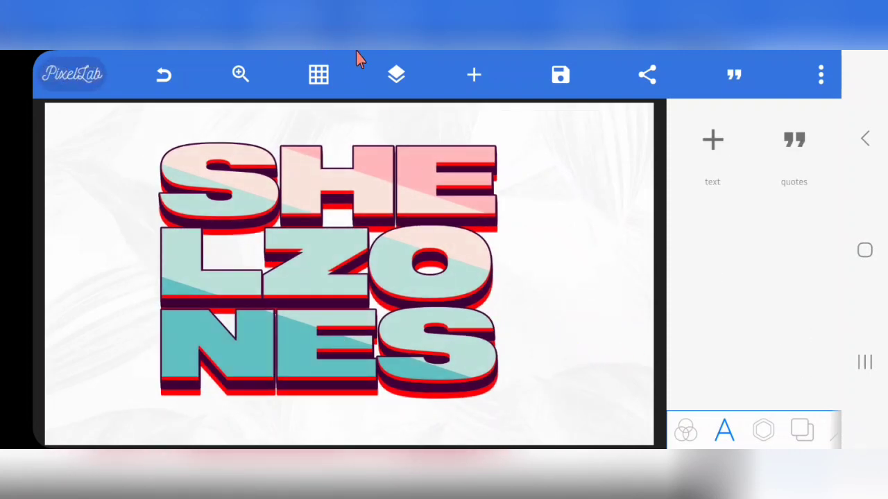
# - Examine the design's layers, the SHELZONES text's size and 3D settings, and the background and effect options
pyautogui.click(399, 76)
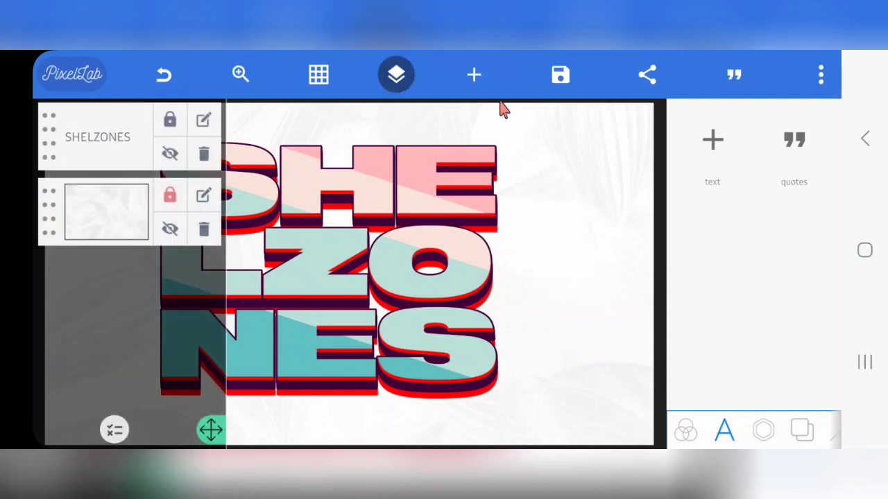
pyautogui.click(398, 76)
pyautogui.click(487, 267)
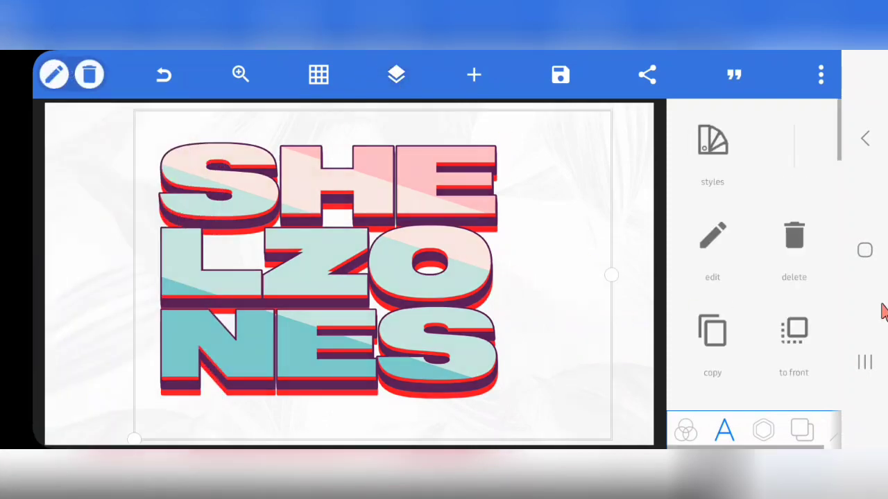
pyautogui.scroll(-4, 812, 333)
pyautogui.click(806, 338)
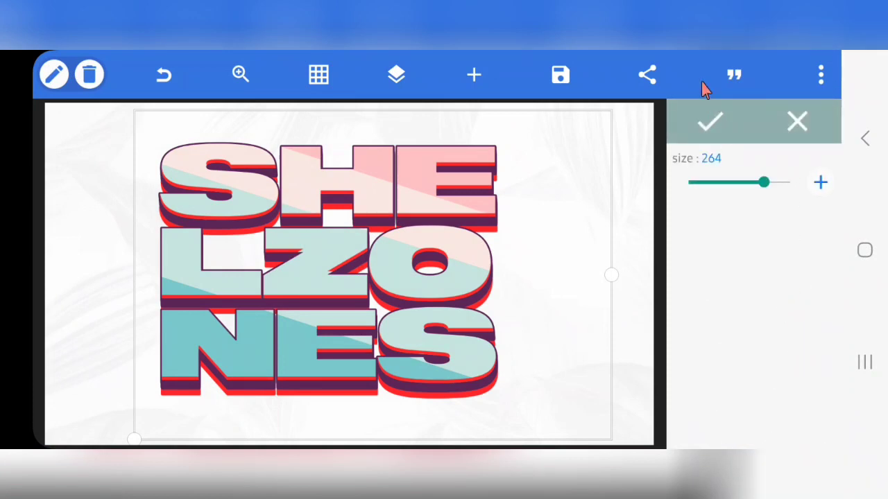
pyautogui.click(699, 132)
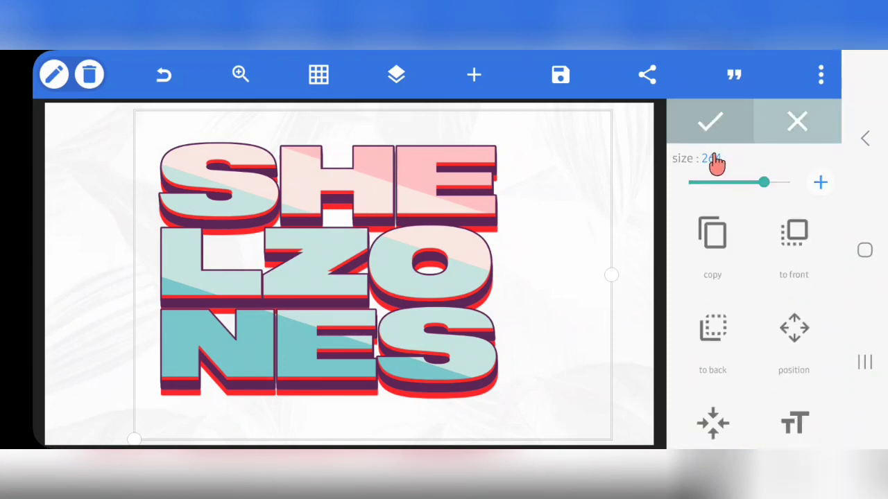
pyautogui.scroll(-10, 763, 367)
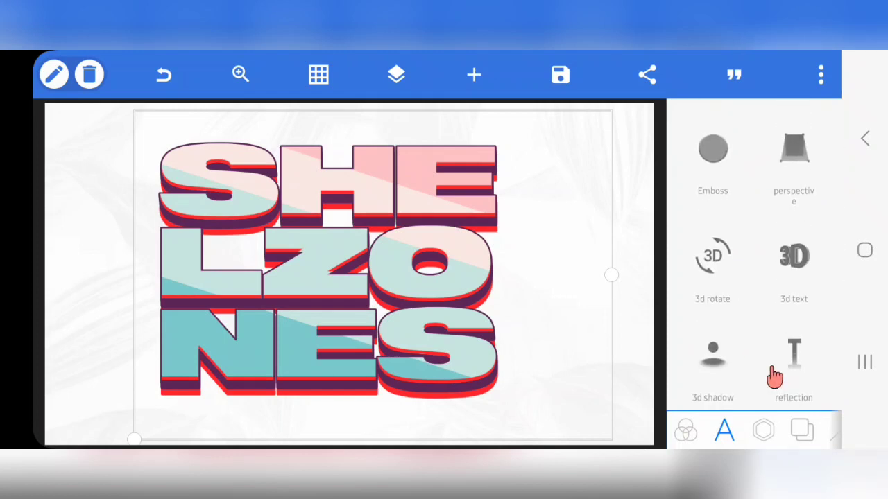
pyautogui.click(813, 432)
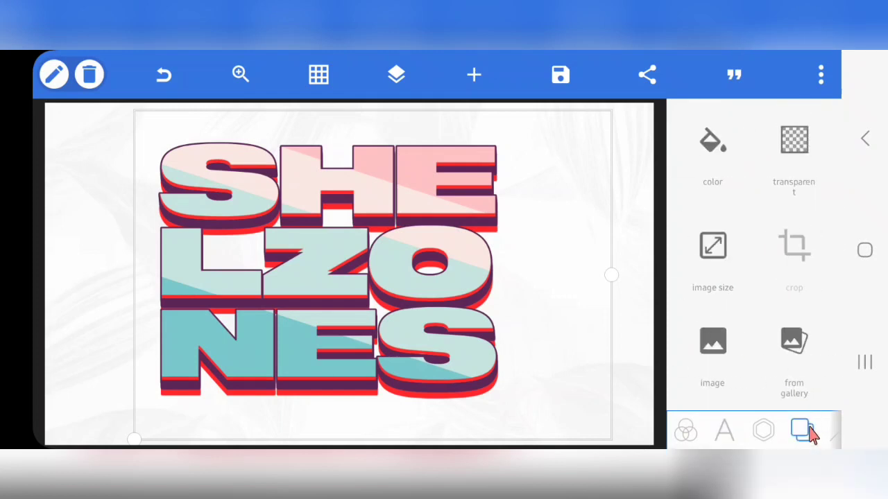
pyautogui.click(834, 437)
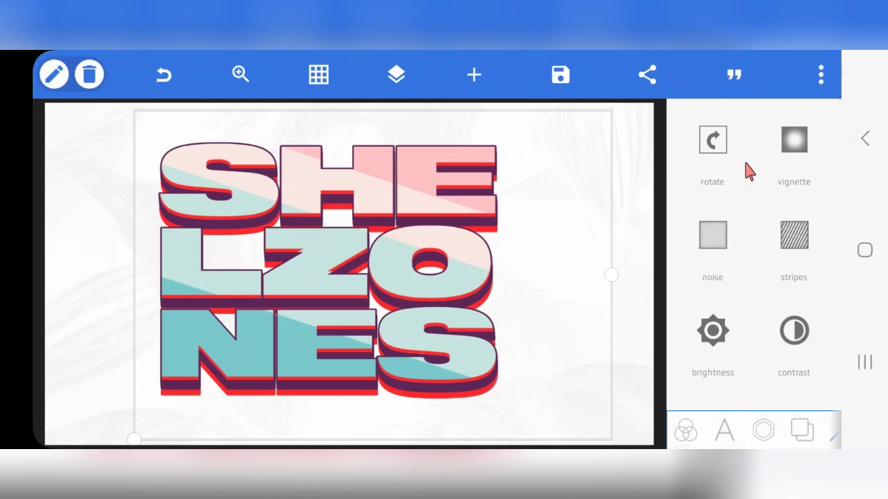
# - Open the blank white preset project in place of the current design, discarding its progress
pyautogui.click(685, 431)
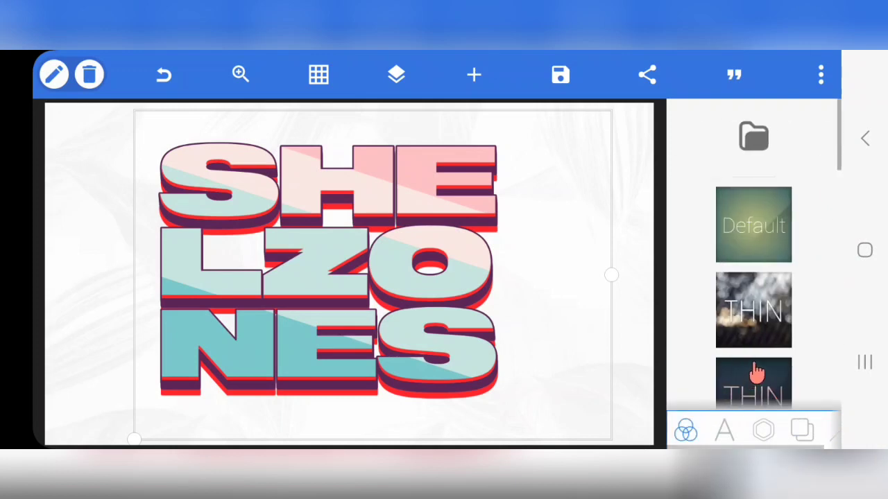
pyautogui.scroll(-10, 756, 372)
pyautogui.scroll(4, 756, 372)
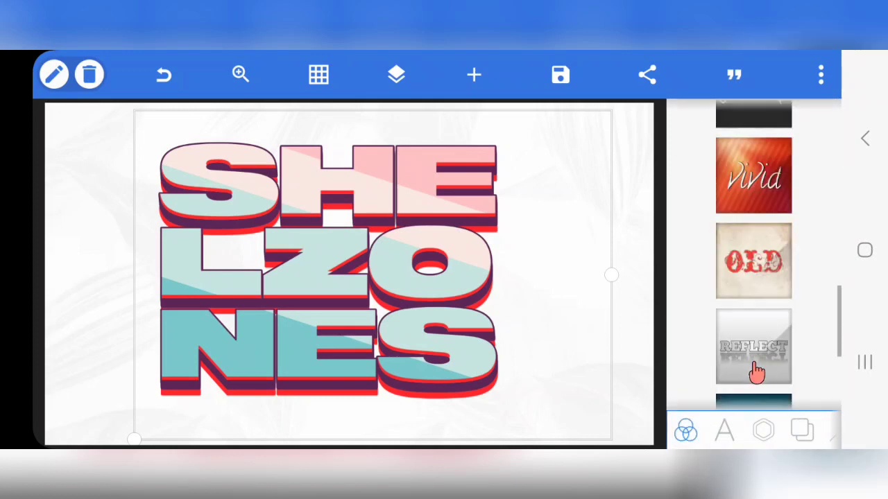
pyautogui.click(756, 372)
pyautogui.click(756, 373)
pyautogui.scroll(-4, 755, 373)
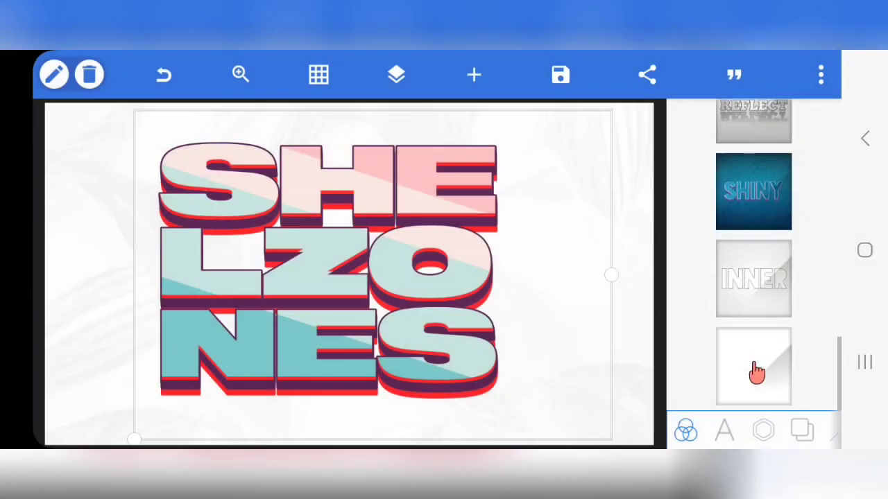
pyautogui.click(756, 373)
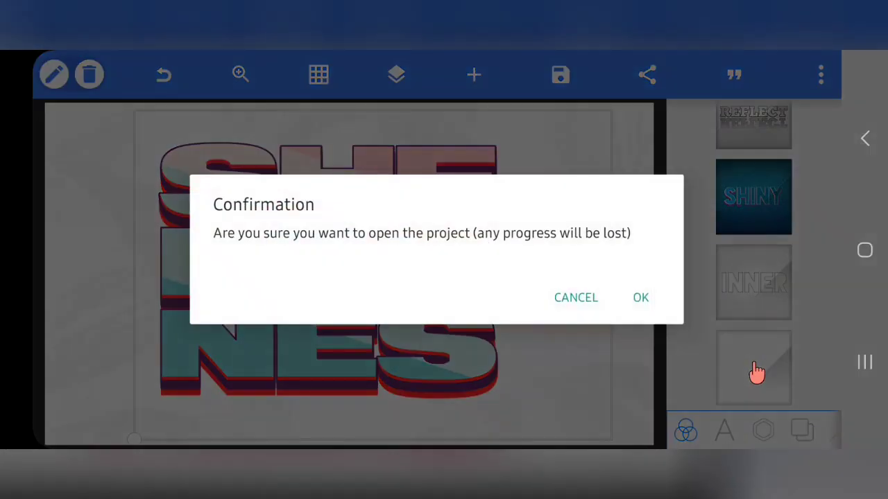
pyautogui.click(664, 305)
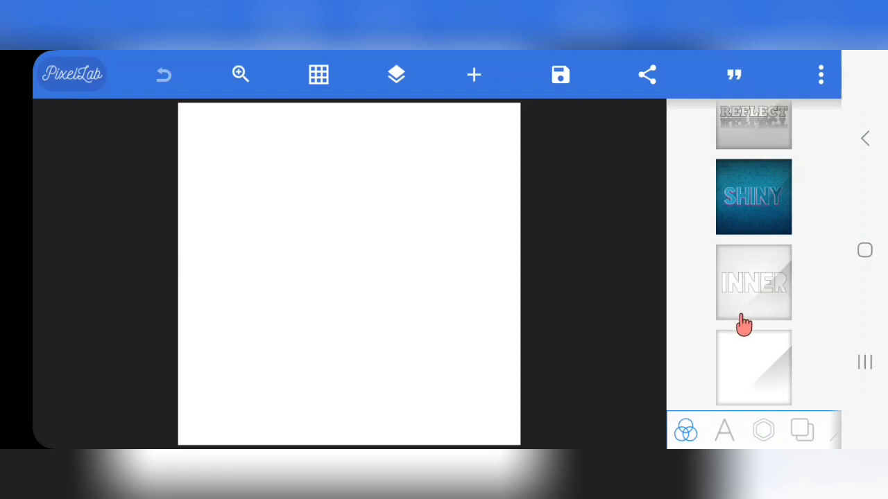
# - Set the image size to the Youtube channel banner preset, 2560 by 1440
pyautogui.click(801, 429)
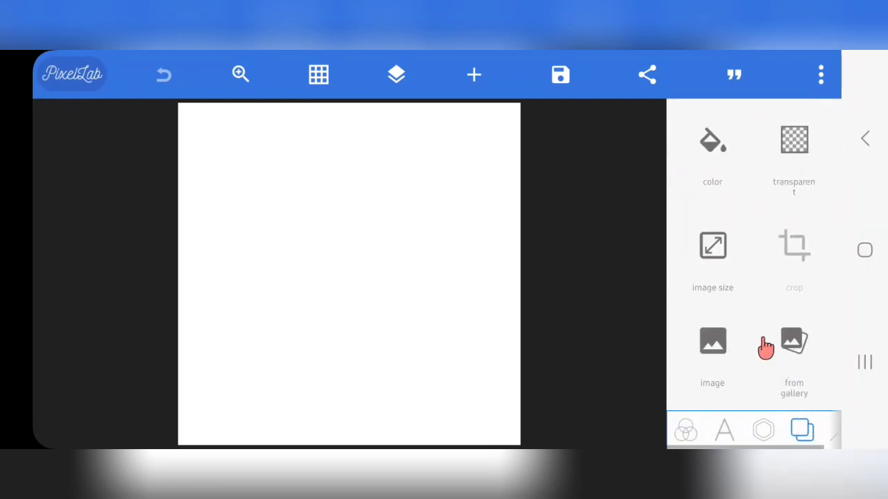
pyautogui.click(715, 265)
pyautogui.click(527, 221)
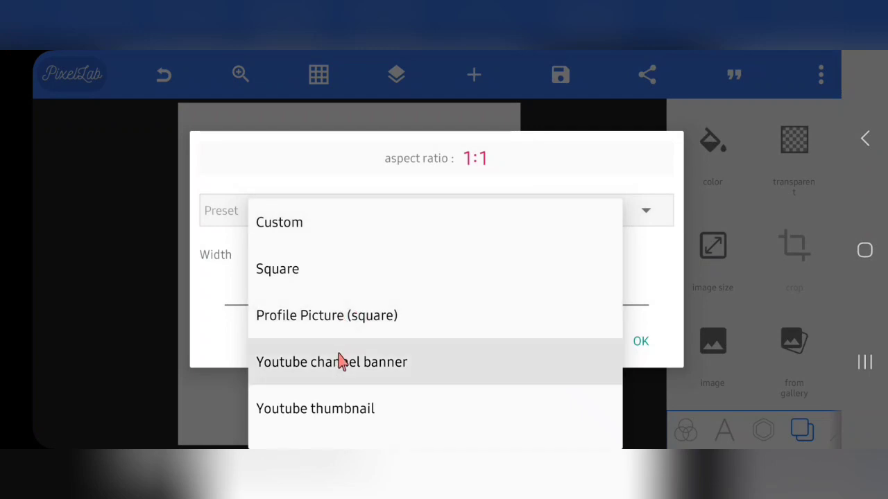
pyautogui.click(340, 362)
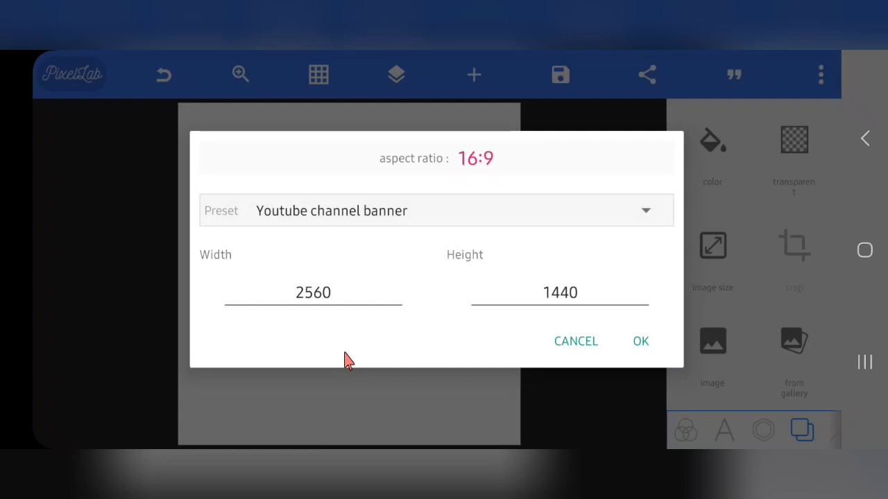
pyautogui.click(619, 346)
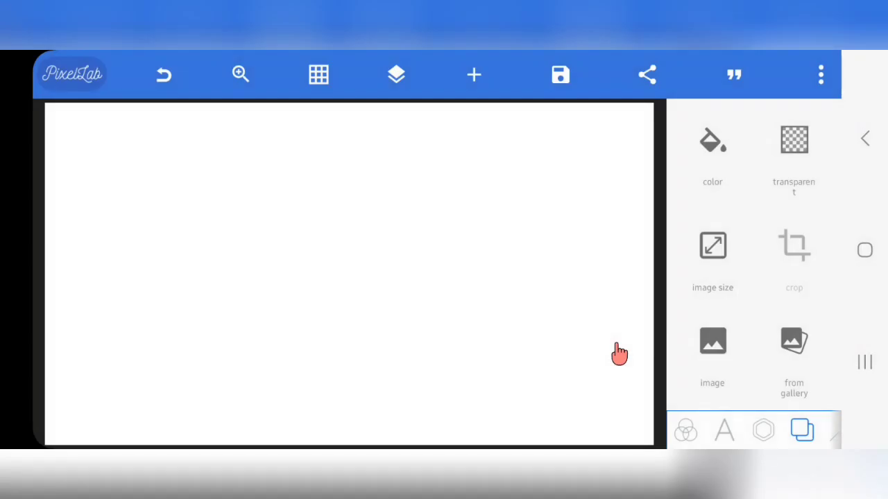
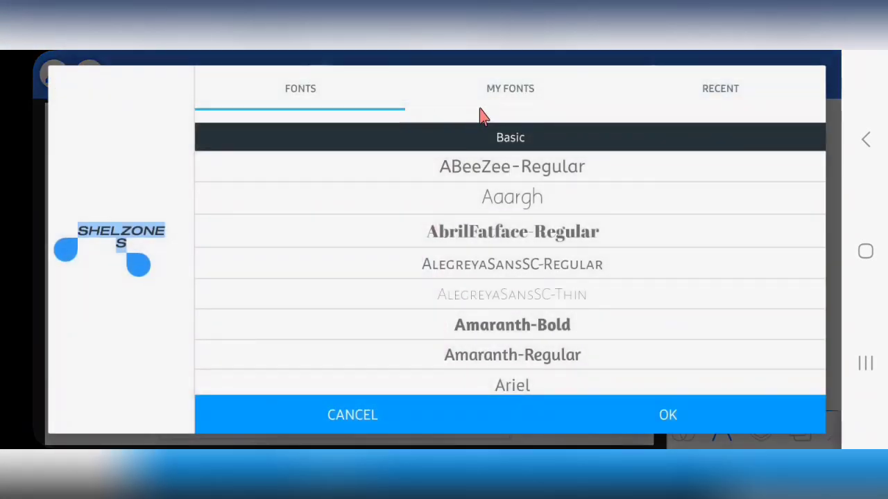
# - Search the custom fonts for "seque" and apply Sequel100Black-75 to the SHELZONES text
pyautogui.click(482, 109)
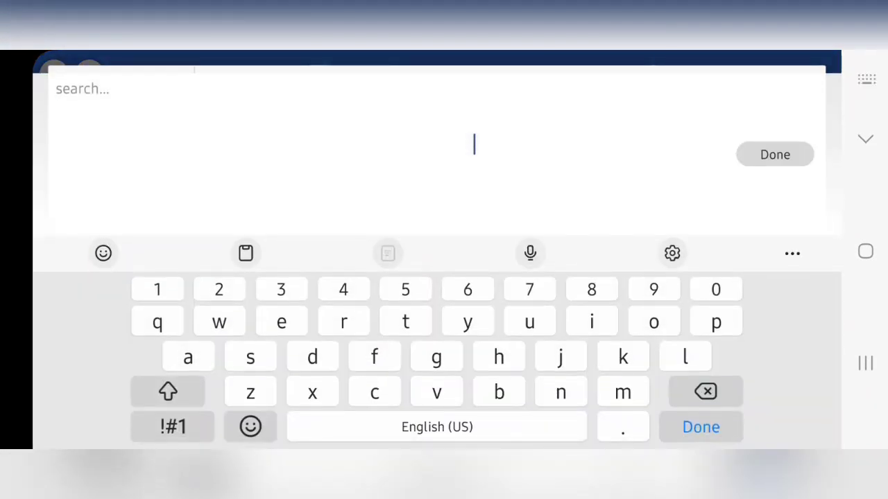
pyautogui.write('seque')
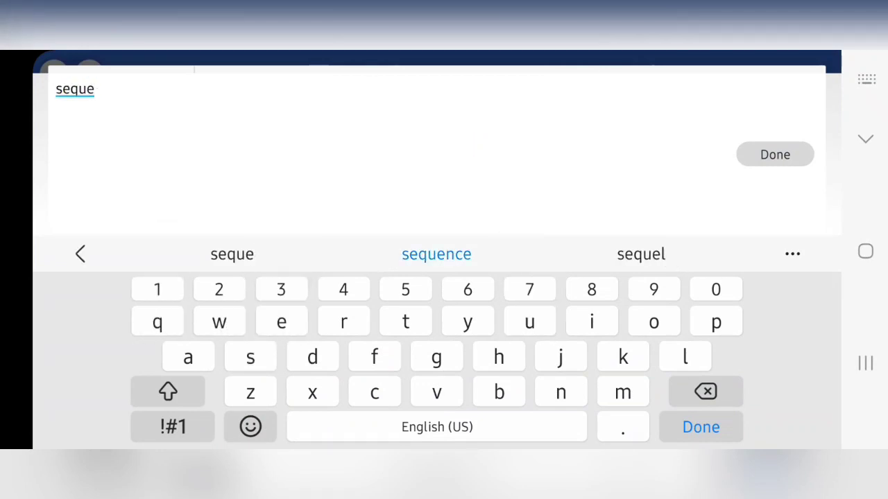
pyautogui.press('Return')
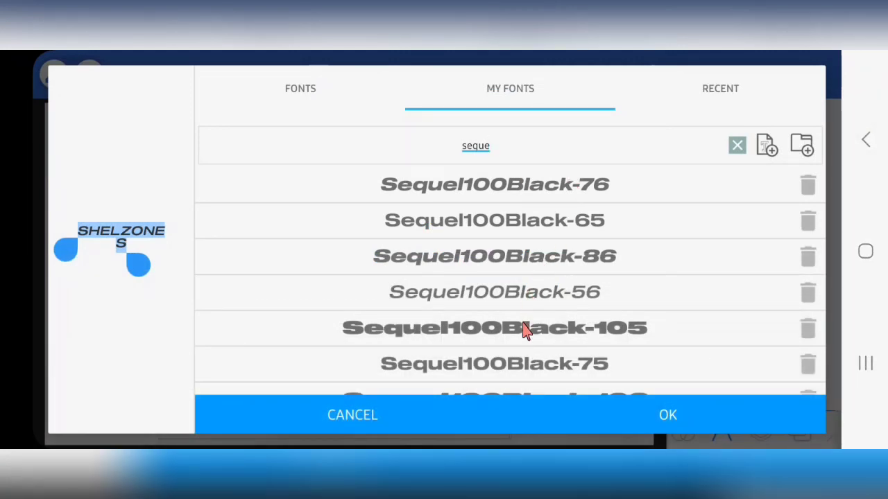
pyautogui.scroll(-1, 529, 327)
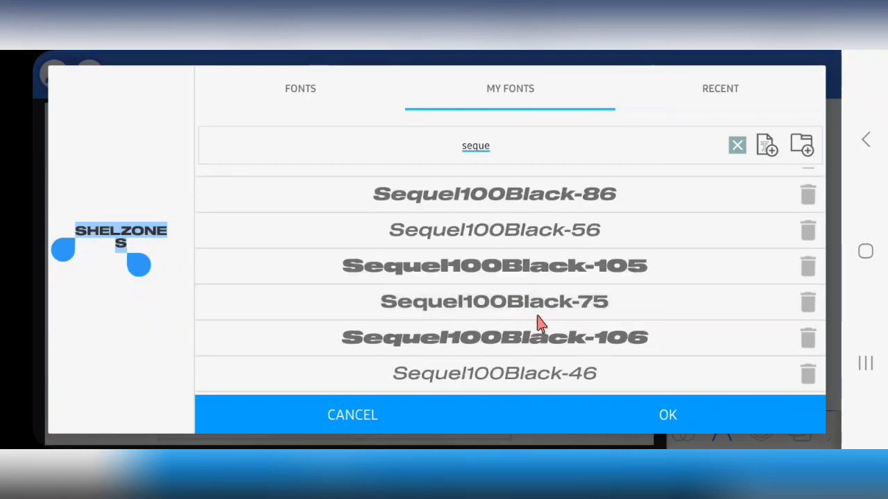
pyautogui.scroll(1, 538, 319)
pyautogui.scroll(-3, 529, 303)
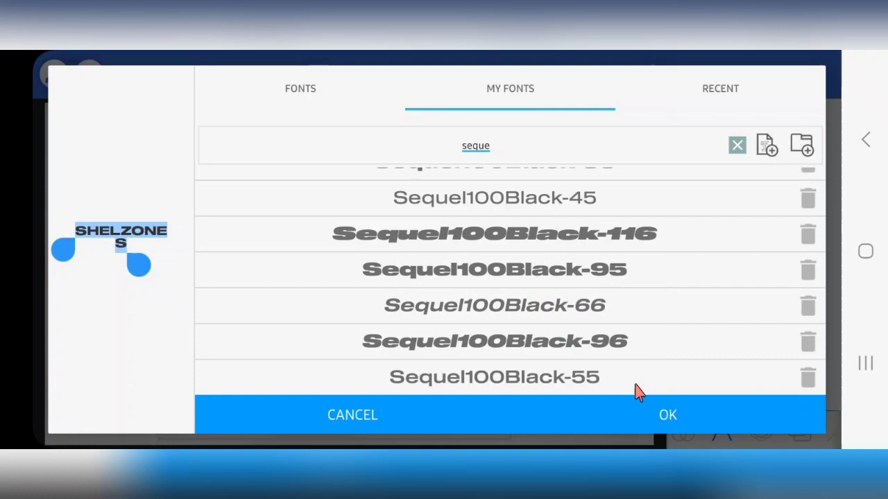
pyautogui.click(674, 419)
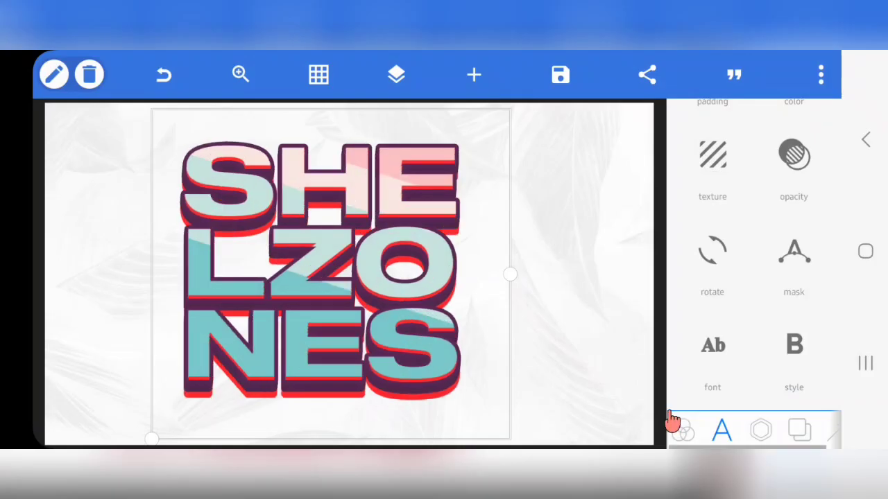
# - Change the SHELZONES text's font to the recently used Sequel100Black-105
pyautogui.click(725, 347)
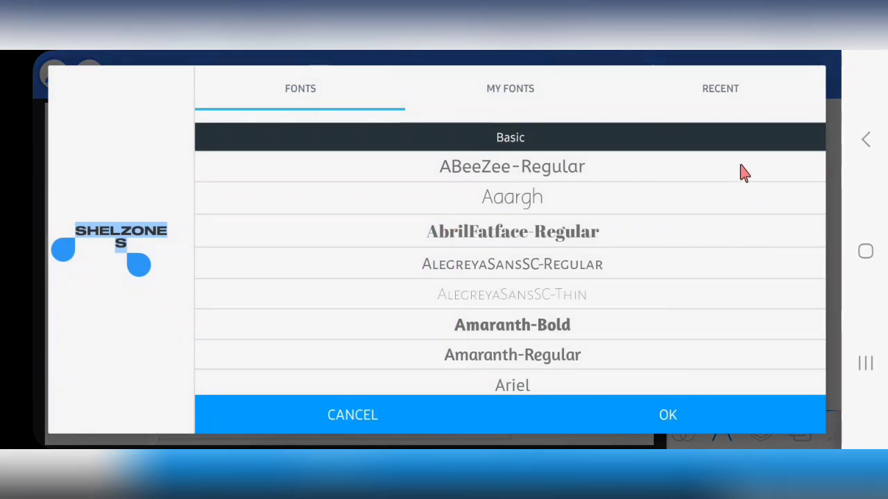
pyautogui.click(756, 76)
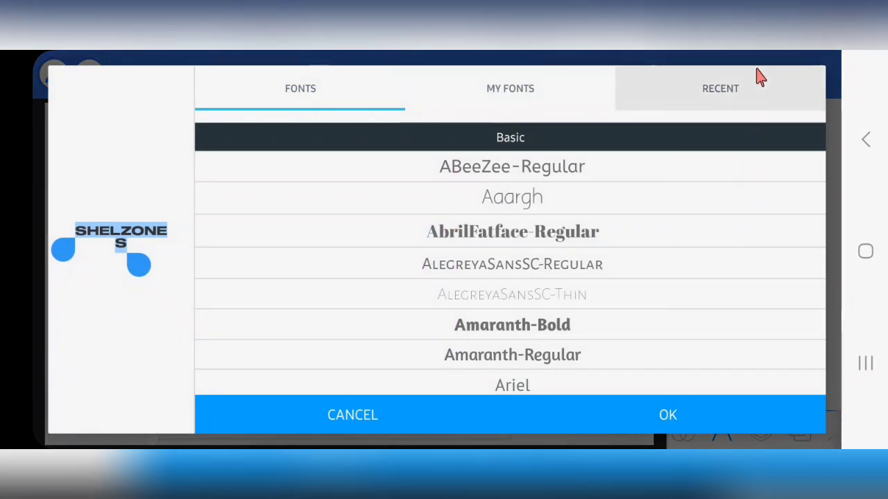
pyautogui.click(655, 306)
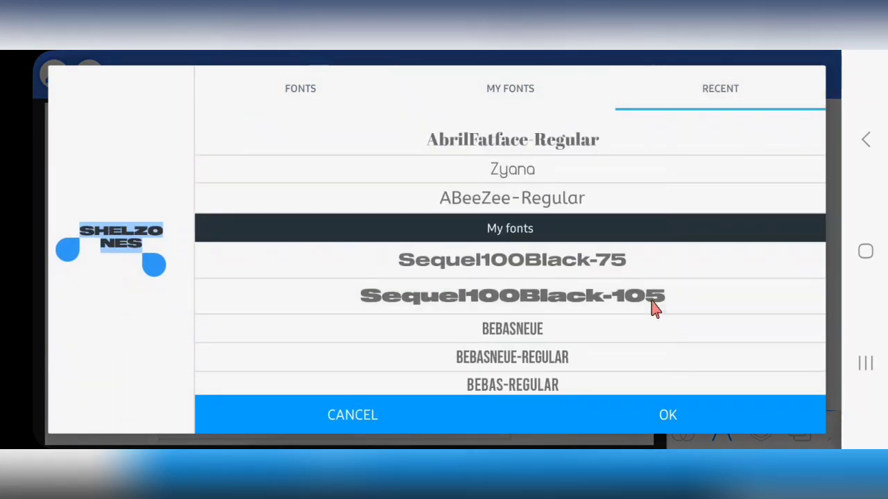
pyautogui.click(669, 416)
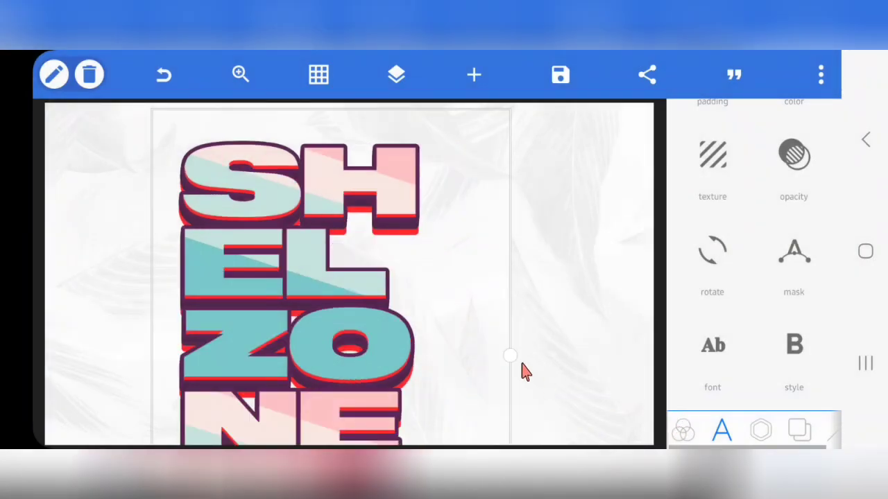
# - Widen the text box so SHELZONES wraps as SHE, LZO and NES, and shift it slightly left
pyautogui.moveTo(508, 356); pyautogui.dragTo(611, 367)
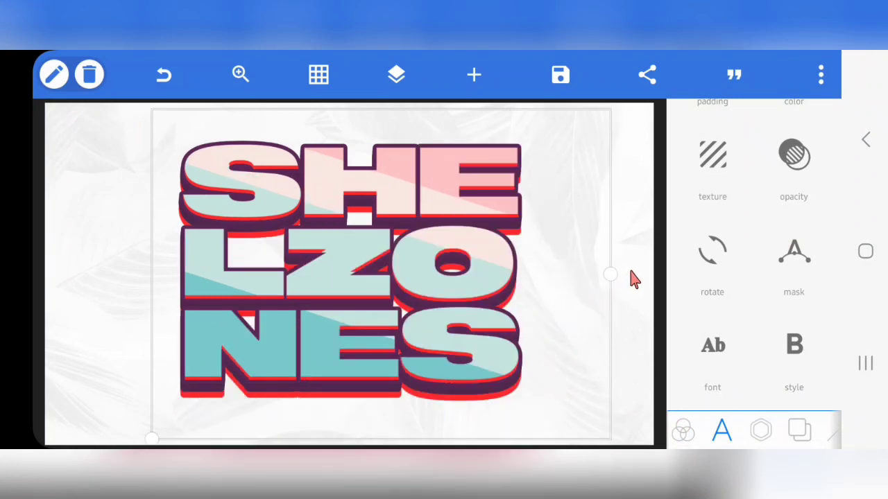
pyautogui.moveTo(513, 303); pyautogui.dragTo(487, 303)
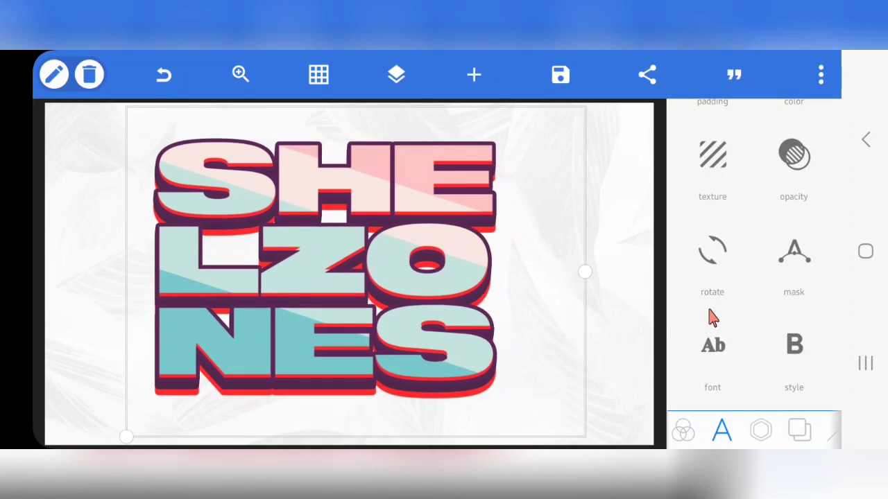
# - Review the recently used fonts and the further formatting options of the SHELZONES text
pyautogui.click(710, 340)
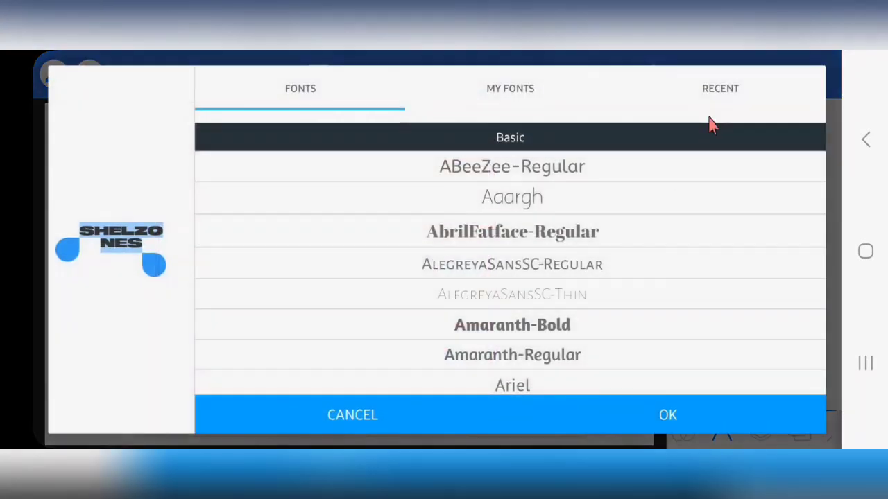
pyautogui.click(721, 105)
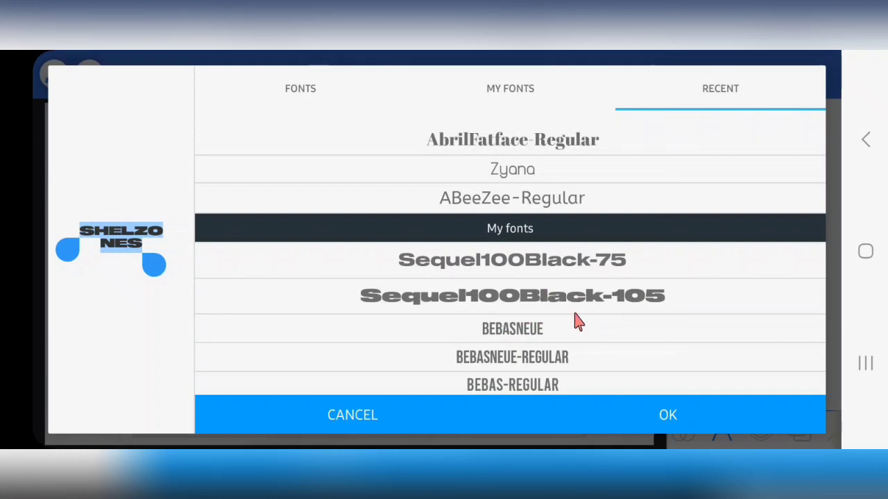
pyautogui.click(399, 416)
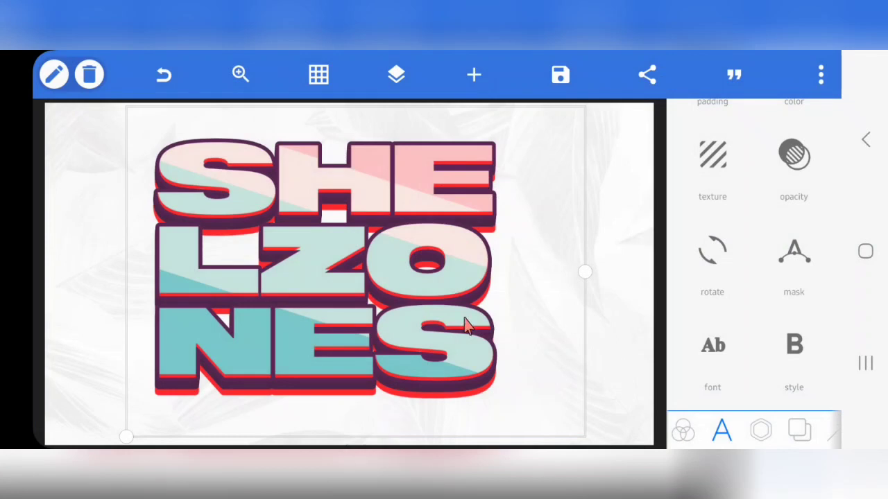
pyautogui.scroll(-10, 714, 312)
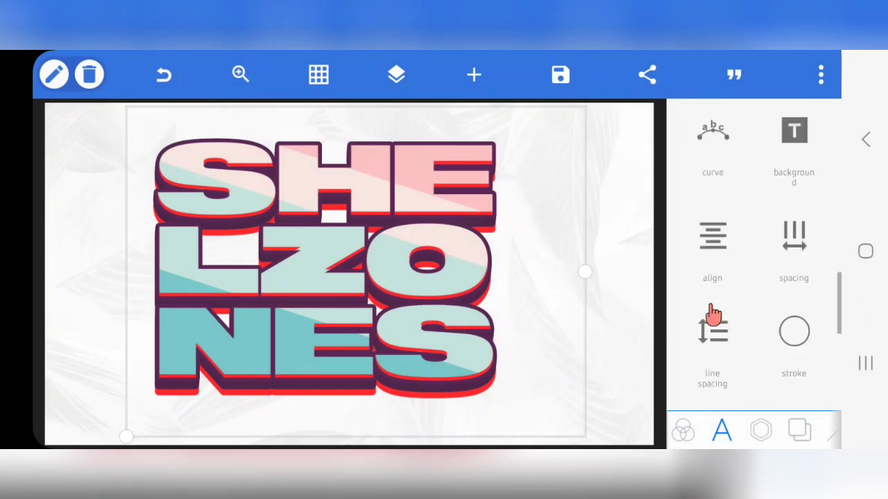
# - Check the inner shadow settings of the SHELZONES text
pyautogui.scroll(3, 712, 312)
pyautogui.scroll(-4, 713, 312)
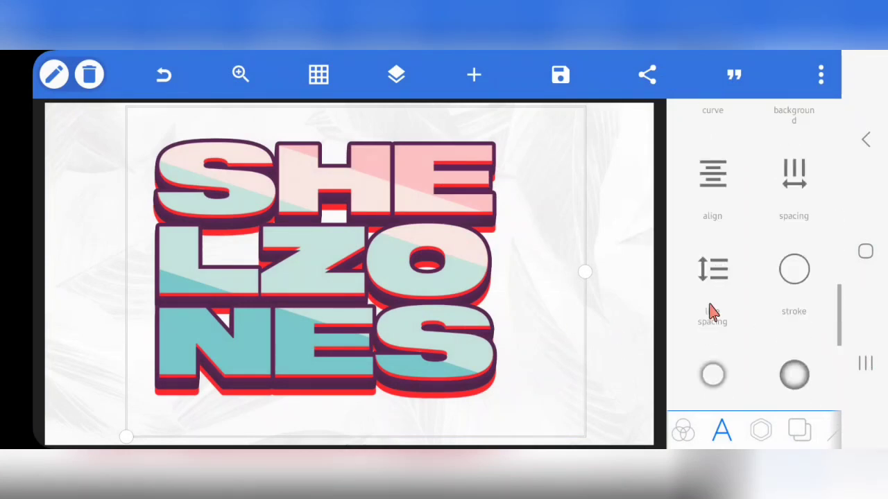
pyautogui.scroll(-4, 714, 313)
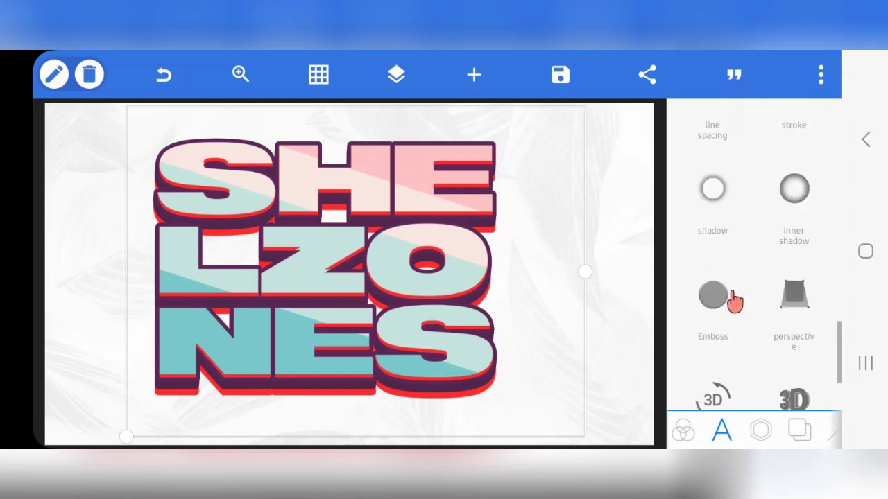
pyautogui.click(793, 191)
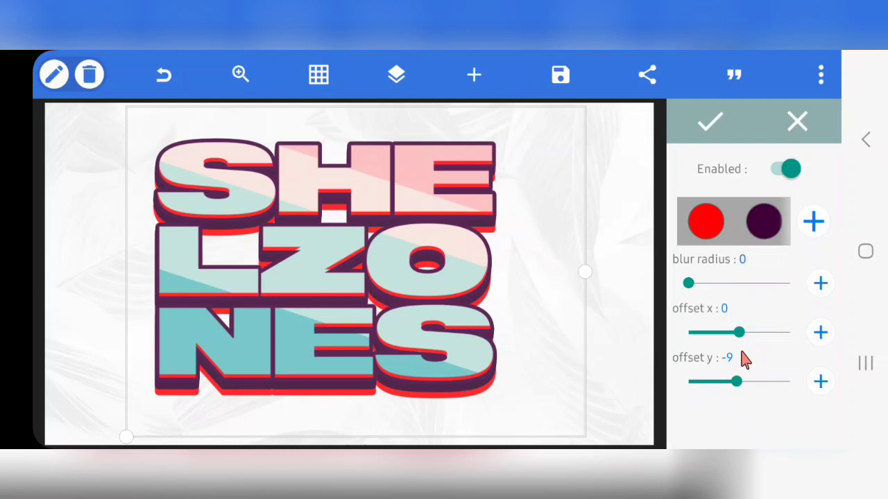
pyautogui.click(710, 138)
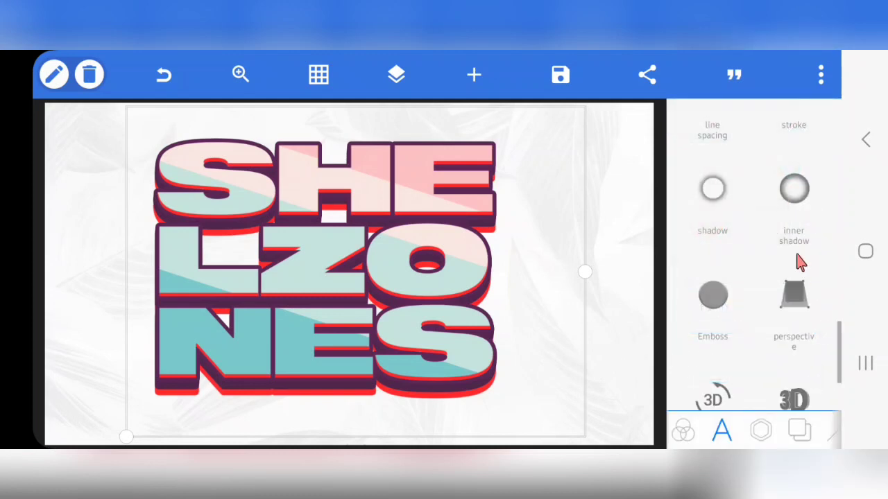
# - Reduce the stroke width of the SHELZONES text to 8
pyautogui.scroll(2, 798, 278)
pyautogui.click(795, 177)
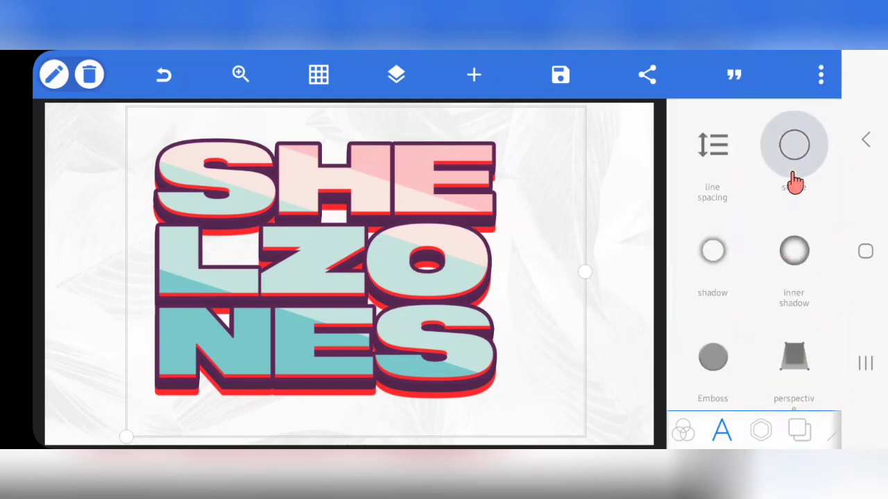
pyautogui.moveTo(723, 374); pyautogui.dragTo(711, 387)
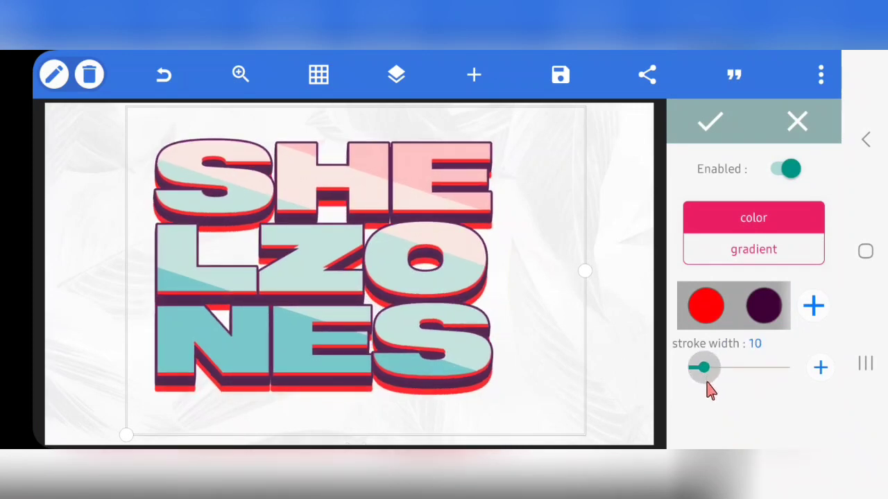
pyautogui.moveTo(709, 388); pyautogui.dragTo(705, 392)
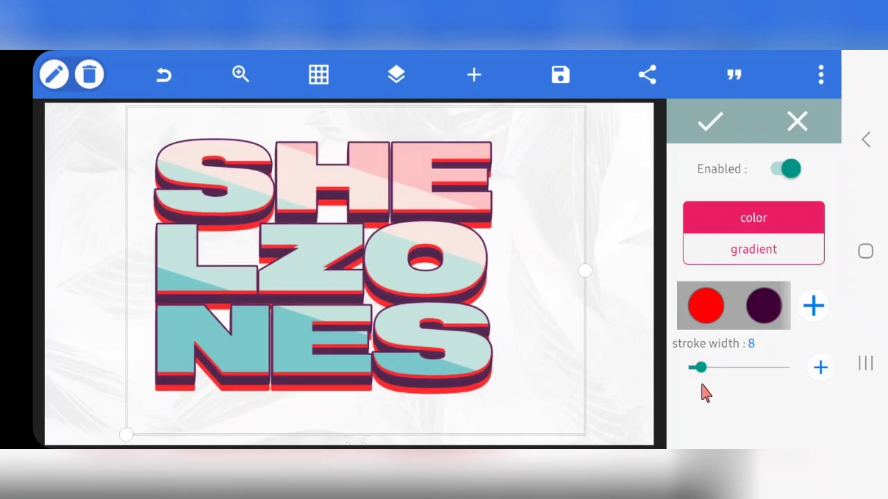
pyautogui.click(721, 136)
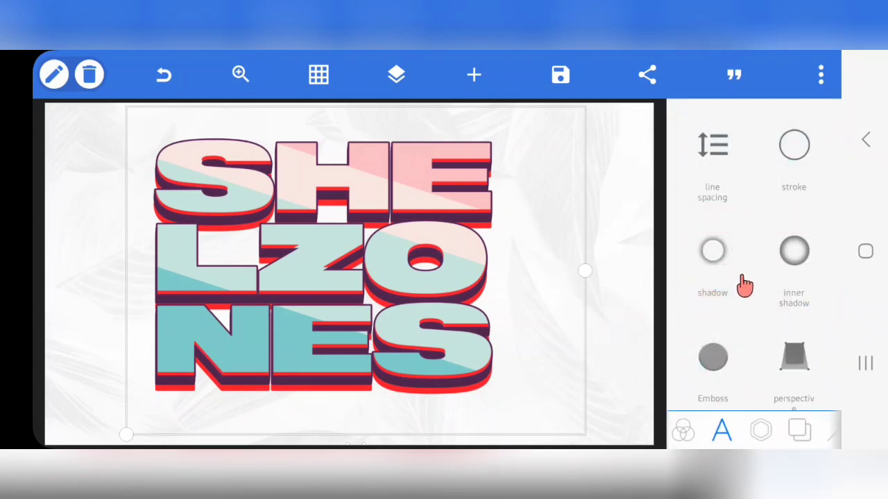
# - Center the SHELZONES text horizontally on the canvas using its relative position options
pyautogui.scroll(-10, 761, 277)
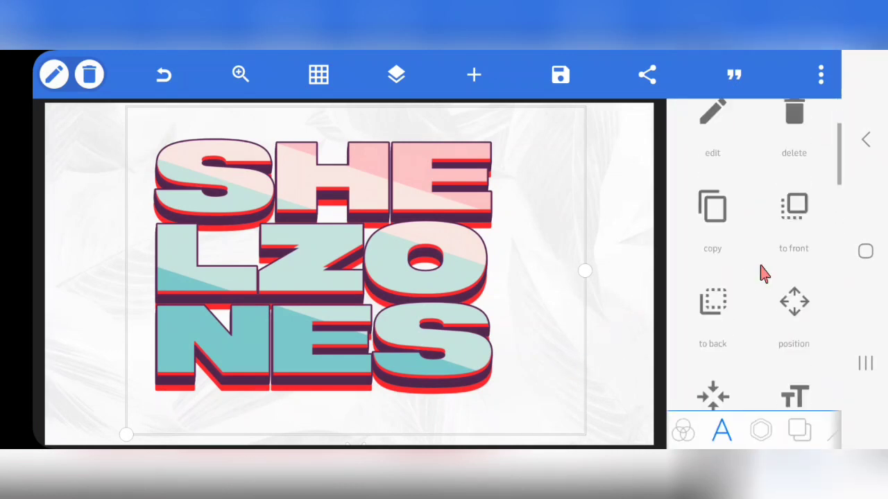
pyautogui.scroll(-1, 763, 274)
pyautogui.click(714, 338)
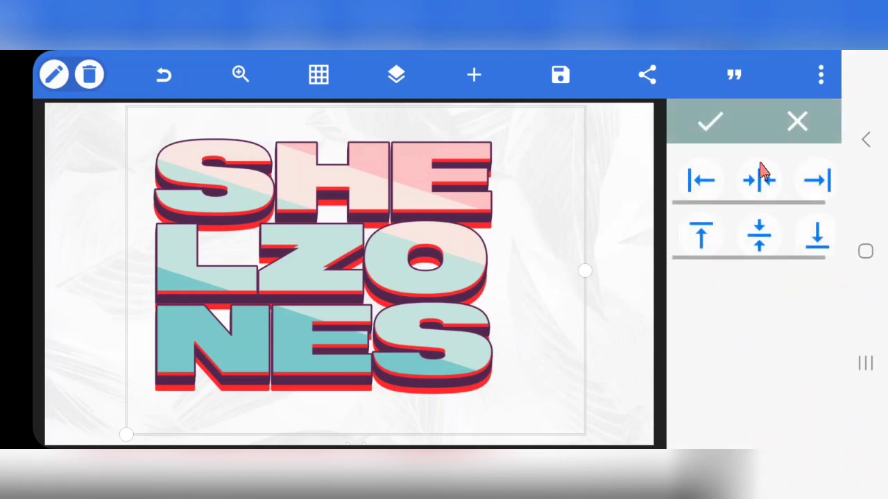
pyautogui.click(760, 173)
pyautogui.click(729, 136)
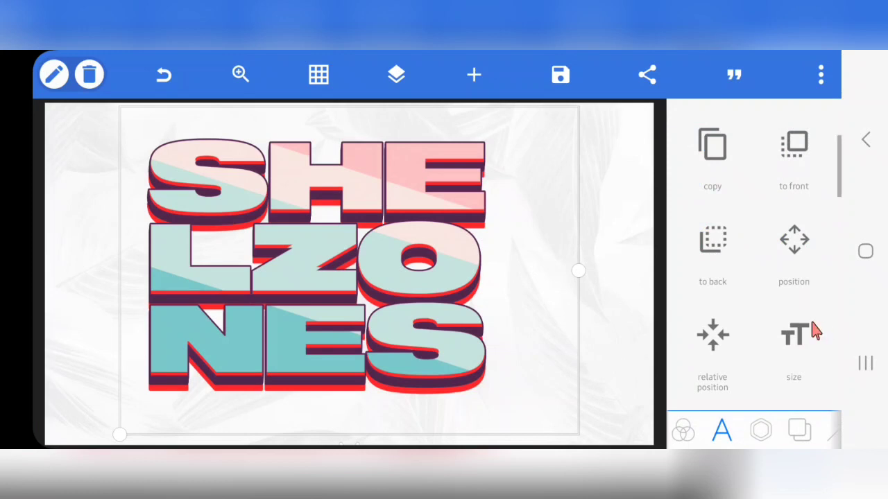
# - Fine-tune the vertical offset of the SHELZONES text's inner shadow and deselect the text
pyautogui.scroll(-5, 815, 331)
pyautogui.scroll(1, 815, 333)
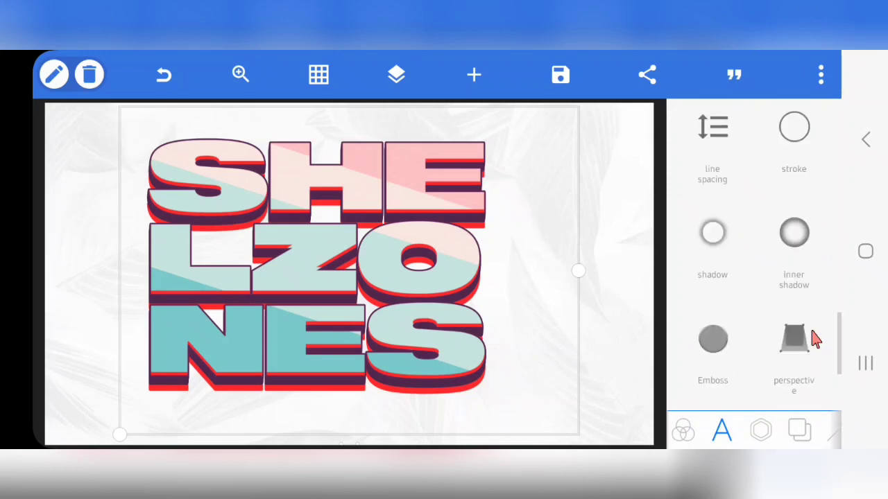
pyautogui.scroll(1, 815, 340)
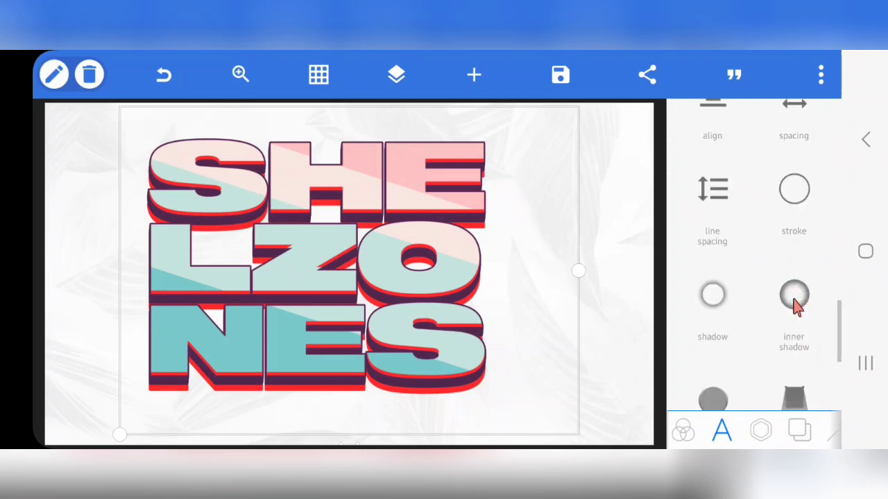
pyautogui.scroll(1, 794, 306)
pyautogui.click(806, 362)
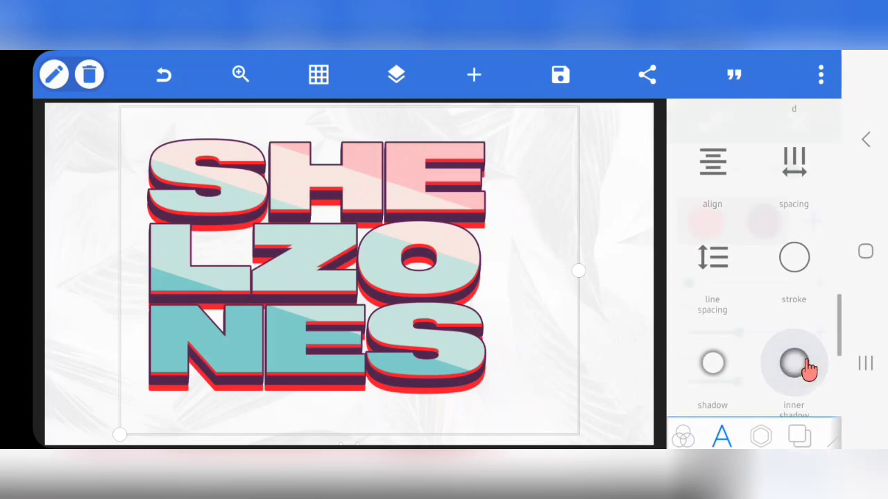
pyautogui.moveTo(739, 389)
pyautogui.mouseDown()
pyautogui.moveTo(728, 394)
pyautogui.moveTo(740, 388)
pyautogui.mouseUp()
pyautogui.click(715, 135)
pyautogui.click(609, 328)
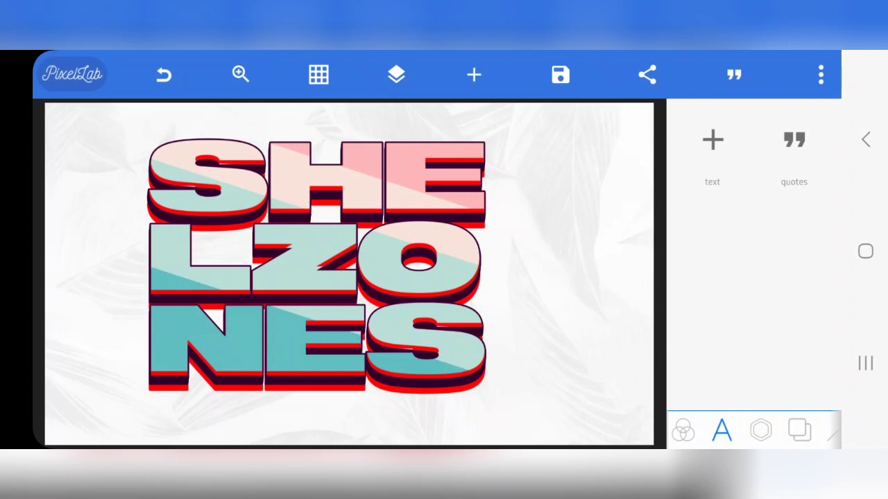
# - Replace the SHELZONES wording with SUBSCRIBE and narrow the text box so it wraps as SUB, SCR and IBE
pyautogui.click(419, 305)
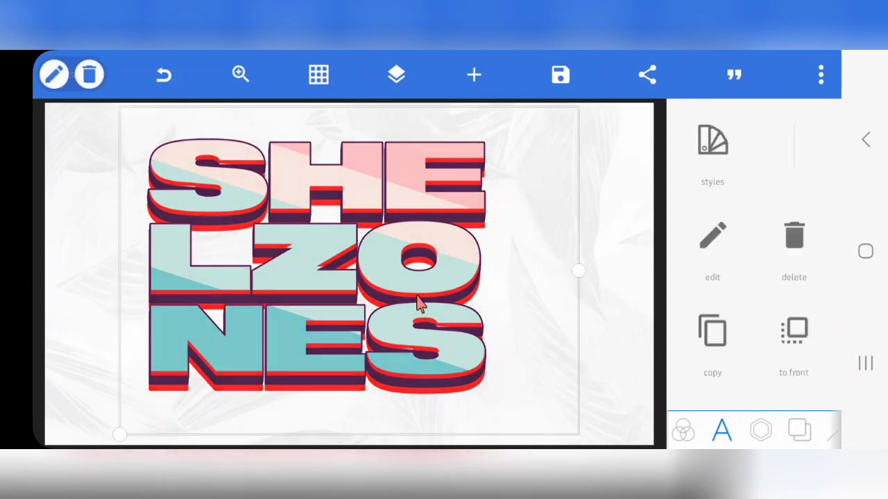
pyautogui.click(418, 303)
pyautogui.moveTo(343, 131)
pyautogui.mouseDown()
pyautogui.moveTo(200, 160)
pyautogui.moveTo(329, 139)
pyautogui.mouseUp()
pyautogui.click(328, 139)
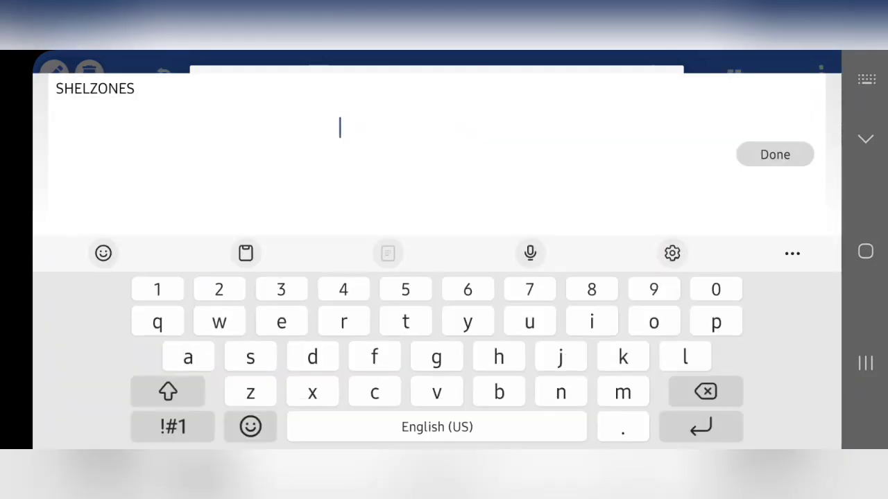
pyautogui.press('BackSpace')
pyautogui.press('BackSpace')
pyautogui.press('BackSpace')
pyautogui.press('BackSpace')
pyautogui.press('BackSpace')
pyautogui.press('BackSpace')
pyautogui.press('BackSpace')
pyautogui.press('BackSpace')
pyautogui.press('BackSpace')
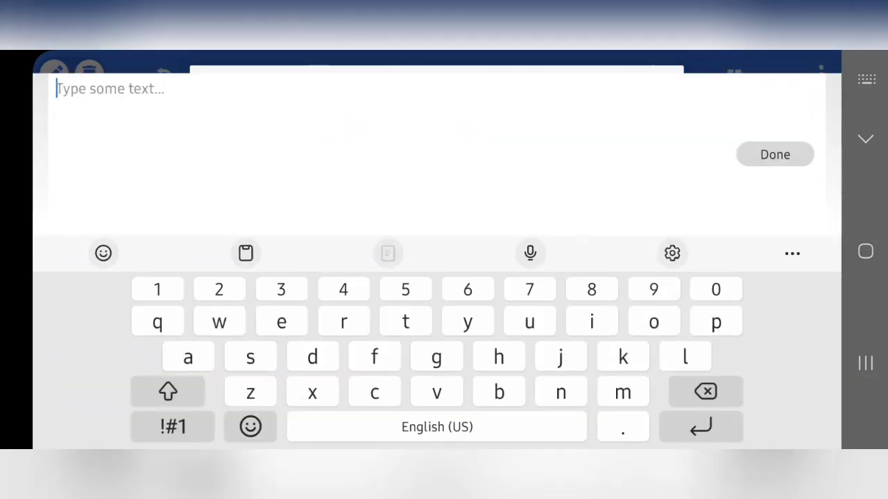
pyautogui.write('SUB')
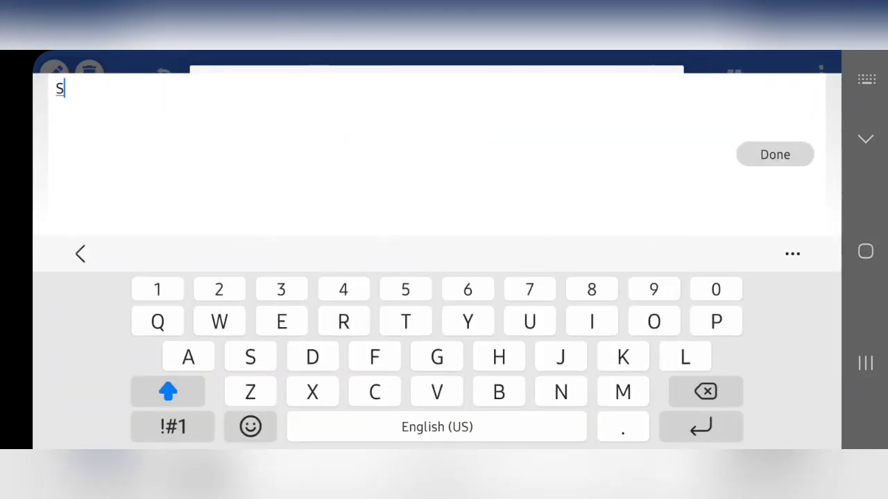
pyautogui.click(436, 254)
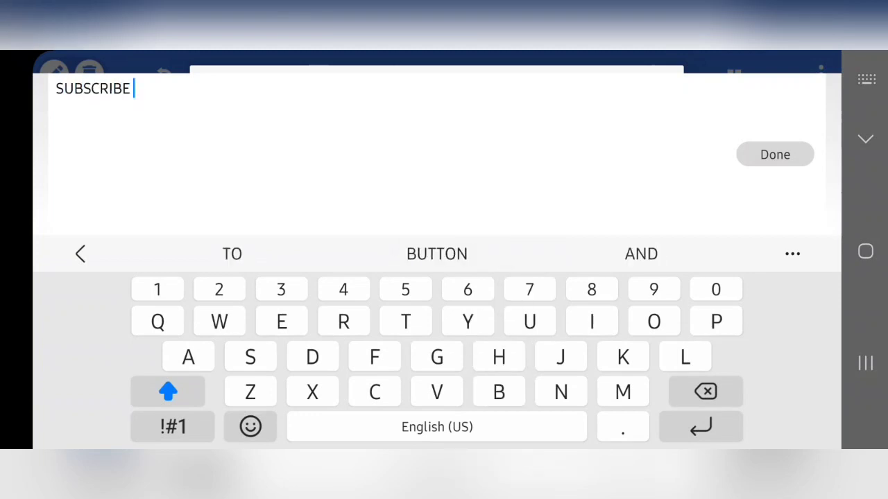
pyautogui.press('BackSpace')
pyautogui.click(866, 139)
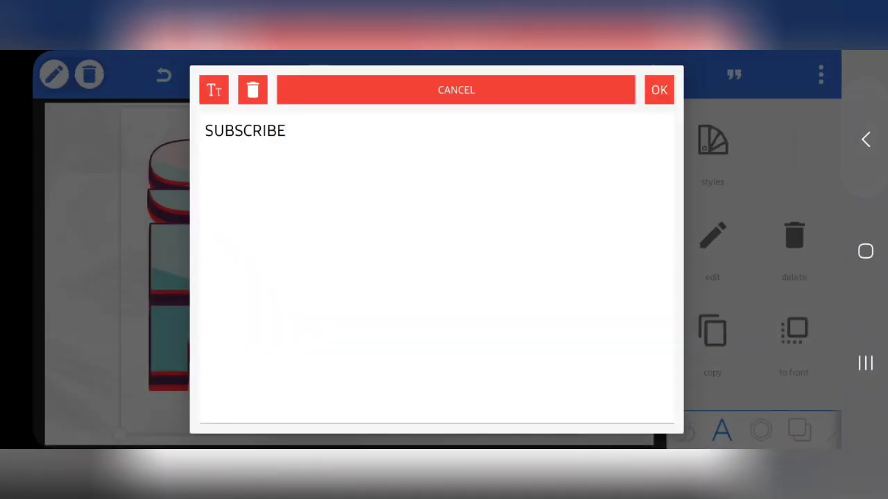
pyautogui.click(659, 90)
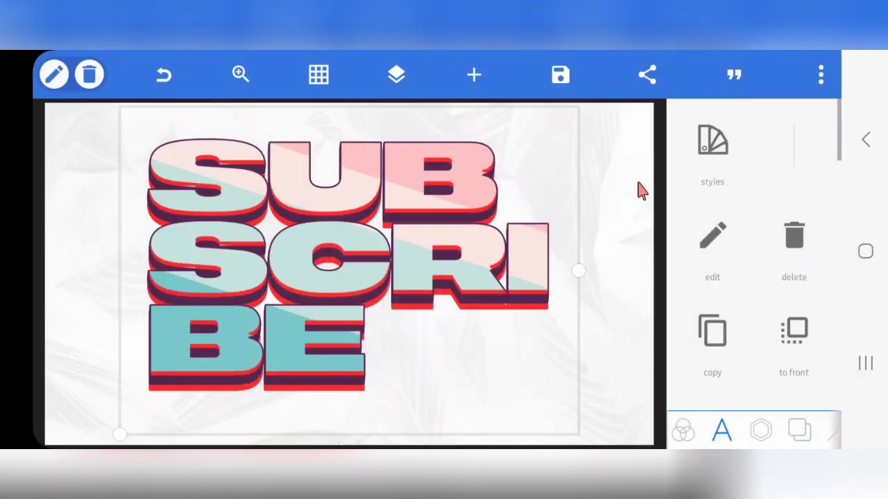
pyautogui.moveTo(578, 272); pyautogui.dragTo(566, 323)
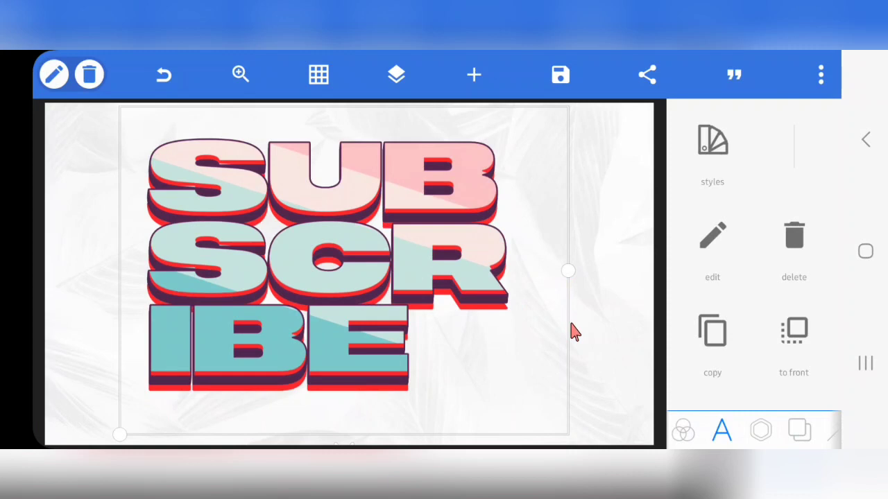
pyautogui.click(612, 316)
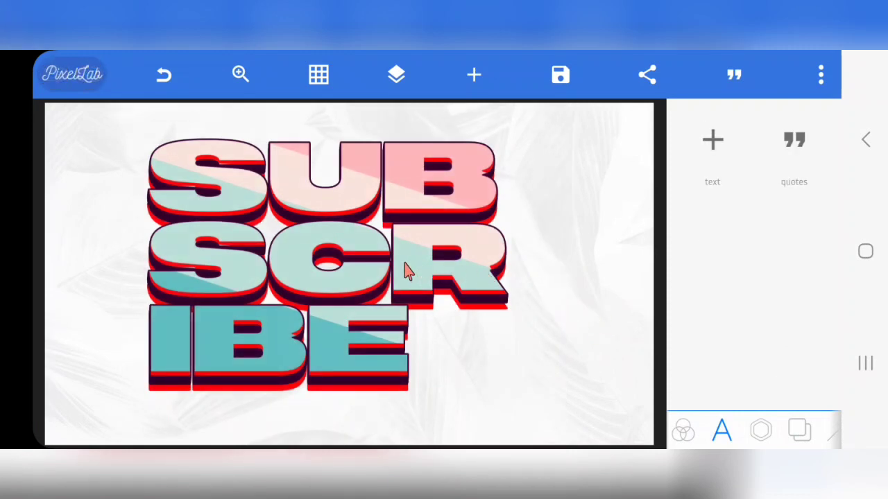
# - Replace the SUBSCRIBE wording with LIKE and move the text down toward the middle of the canvas
pyautogui.click(405, 270)
pyautogui.click(404, 270)
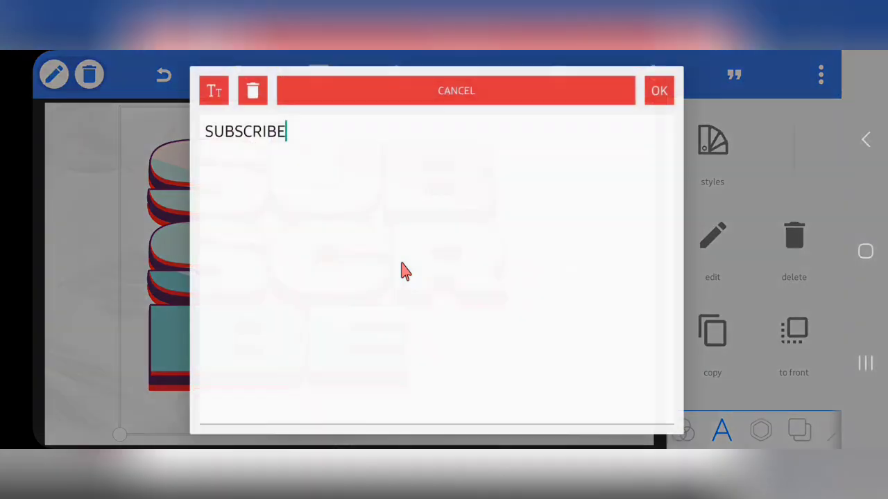
pyautogui.click(406, 271)
pyautogui.press('BackSpace')
pyautogui.press('BackSpace')
pyautogui.press('BackSpace')
pyautogui.press('BackSpace')
pyautogui.press('BackSpace')
pyautogui.press('BackSpace')
pyautogui.press('BackSpace')
pyautogui.press('BackSpace')
pyautogui.press('BackSpace')
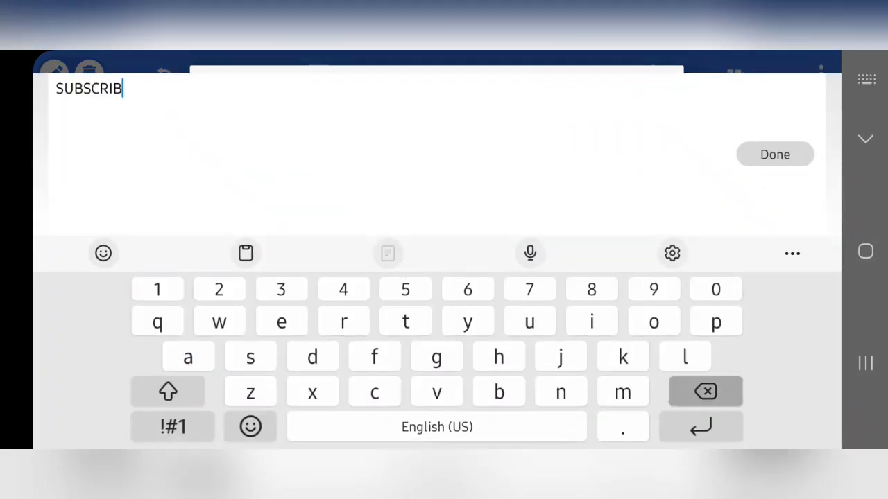
pyautogui.click(168, 392)
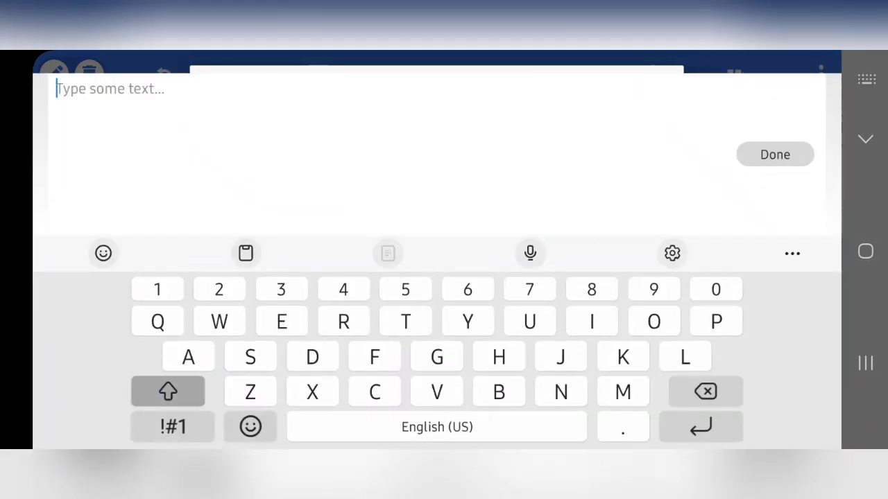
pyautogui.write('LIKE')
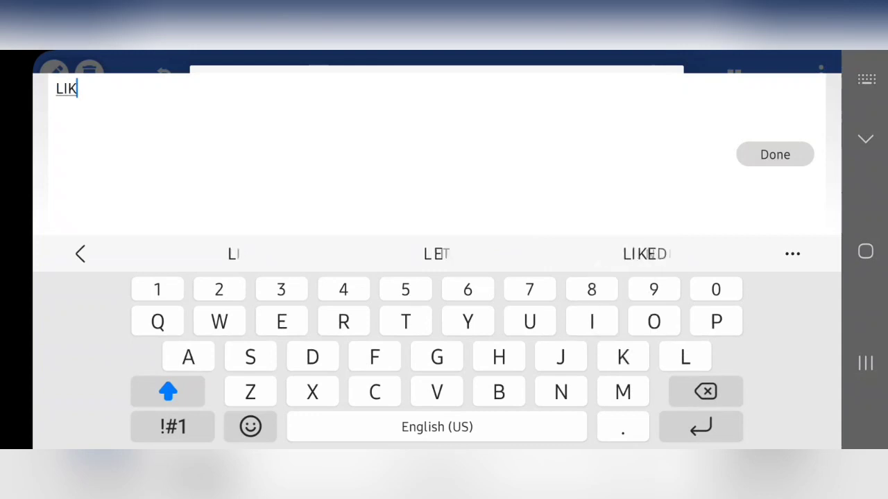
pyautogui.click(775, 154)
pyautogui.click(658, 90)
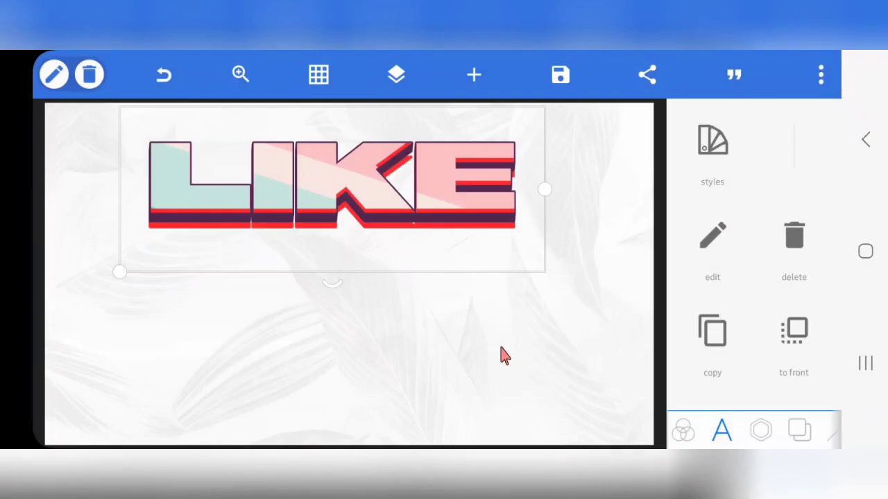
pyautogui.moveTo(357, 191); pyautogui.dragTo(378, 247)
pyautogui.click(521, 373)
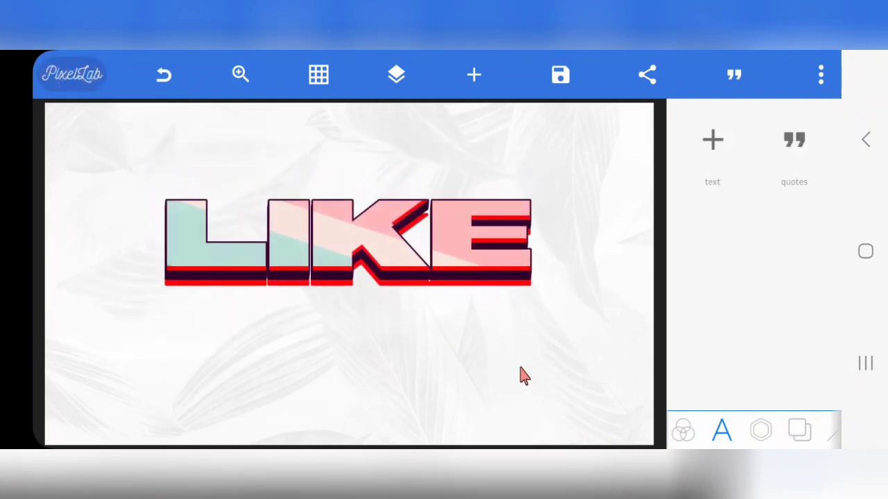
# - Replace the LIKE wording with TURN ON and shift the text left and slightly up on the canvas
pyautogui.click(396, 263)
pyautogui.click(396, 264)
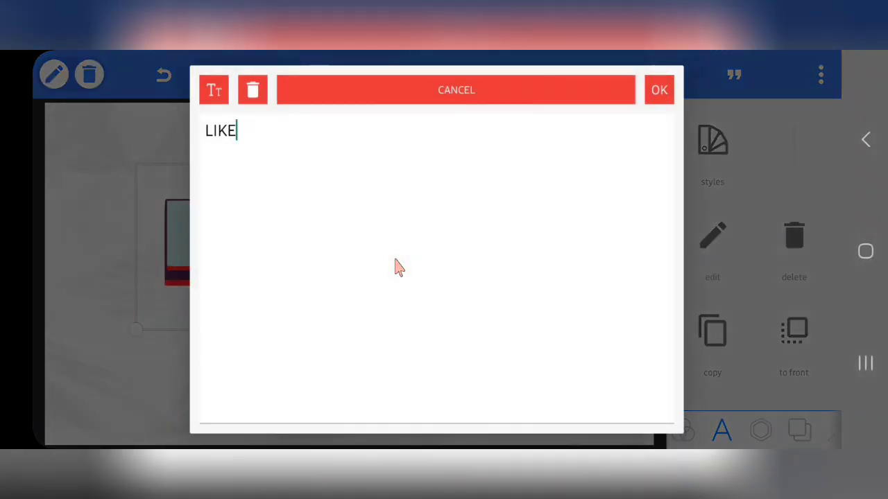
pyautogui.press('BackSpace')
pyautogui.press('BackSpace')
pyautogui.press('BackSpace')
pyautogui.press('BackSpace')
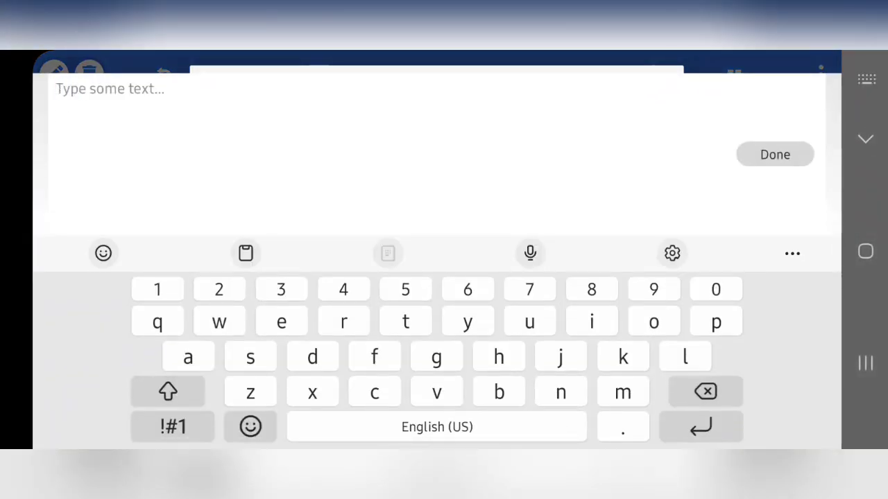
pyautogui.write('TURN ON')
pyautogui.press('Escape')
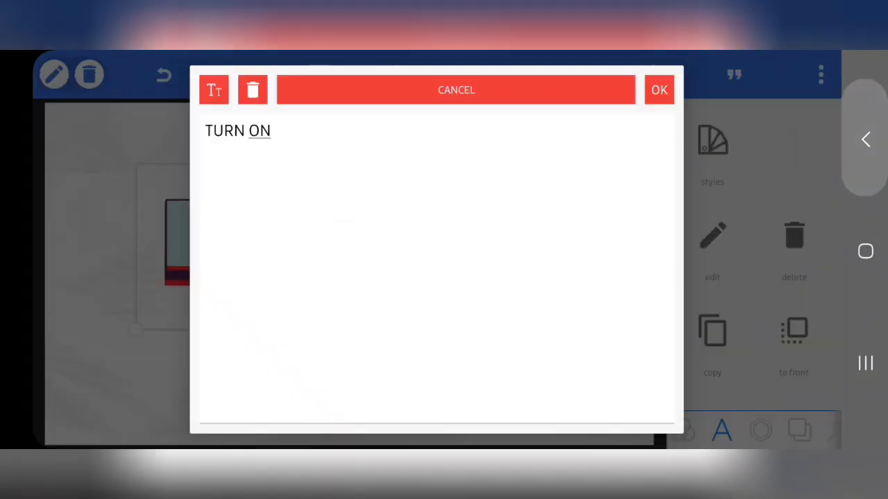
pyautogui.click(659, 90)
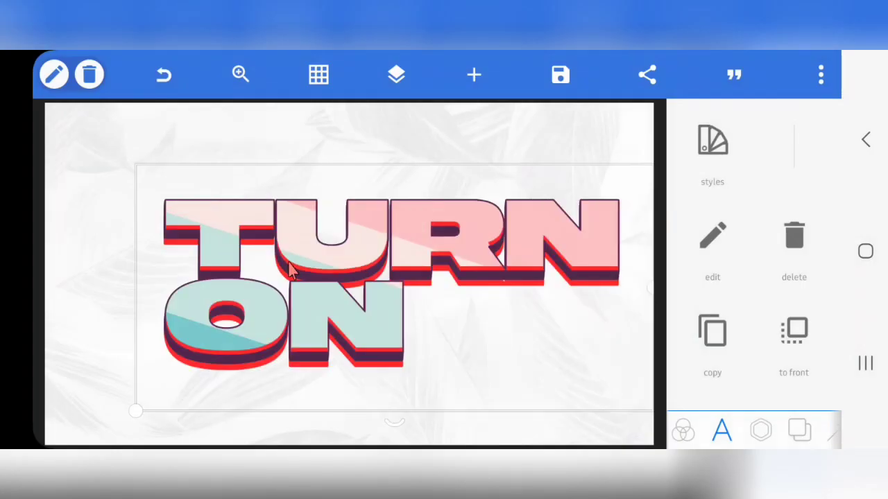
pyautogui.moveTo(422, 238); pyautogui.dragTo(300, 215)
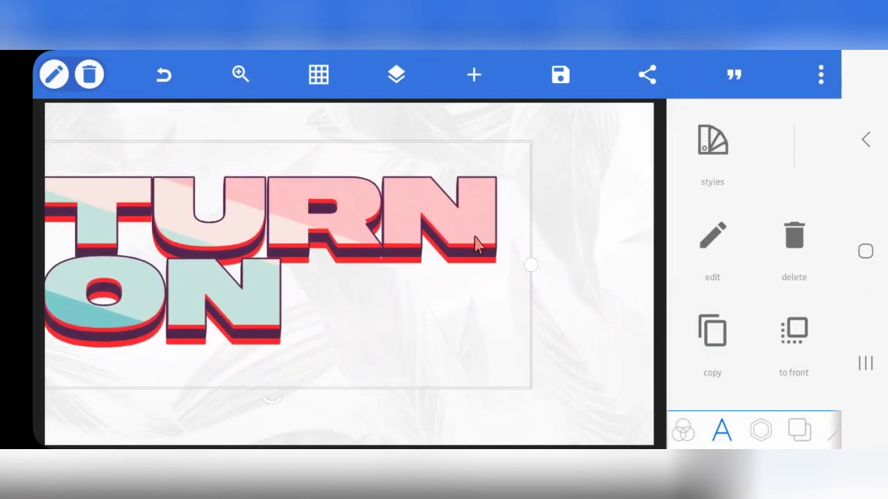
# - Rewrap the TURN ON text as TU, RN and ON, and position it in the upper middle of the canvas
pyautogui.moveTo(523, 275); pyautogui.dragTo(601, 316)
pyautogui.moveTo(489, 316); pyautogui.dragTo(440, 312)
pyautogui.moveTo(253, 297); pyautogui.dragTo(405, 292)
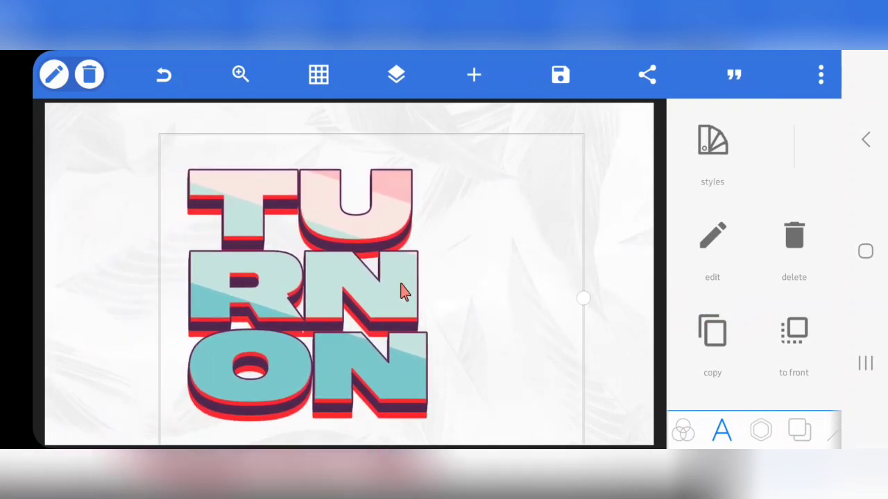
pyautogui.click(644, 335)
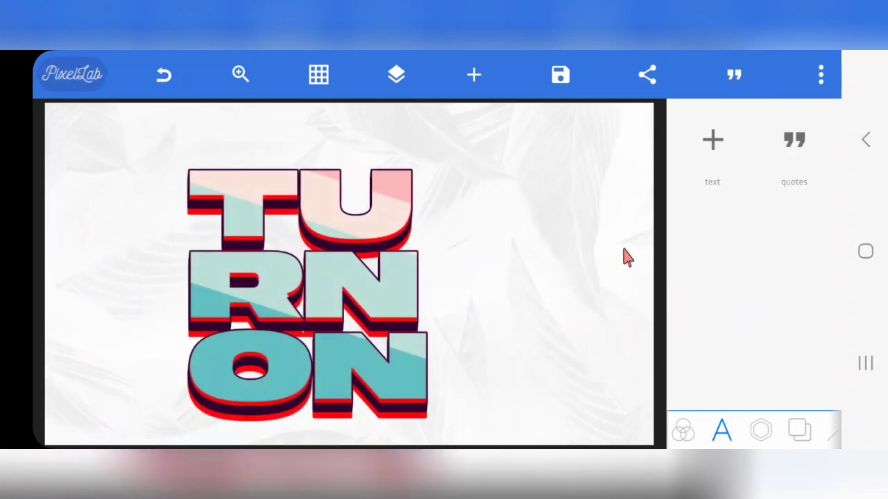
pyautogui.moveTo(372, 291); pyautogui.dragTo(371, 236)
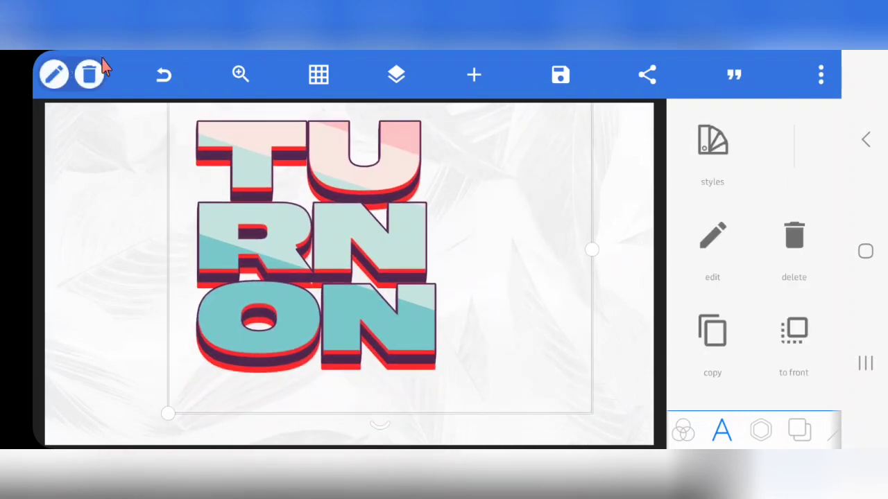
# - Undo back to the LIKE wording, and enlarge the text so it spans most of the canvas width, positioned around the middle
pyautogui.click(161, 75)
pyautogui.click(163, 76)
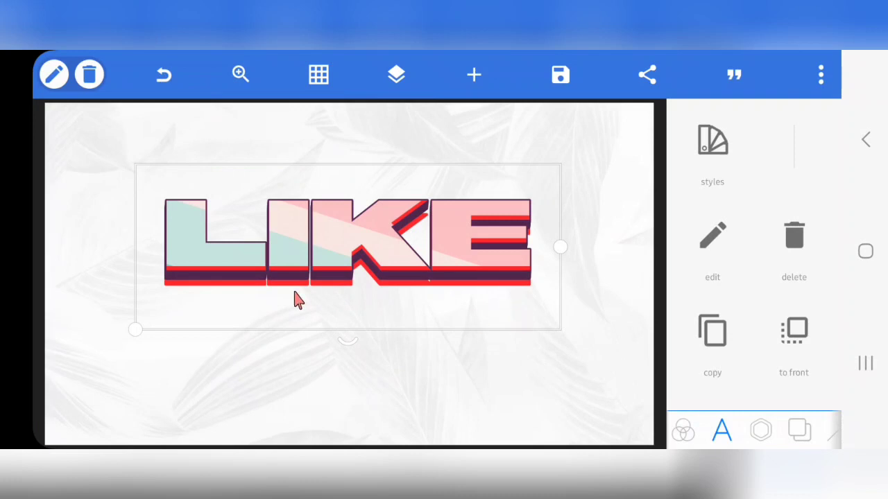
pyautogui.moveTo(137, 336); pyautogui.dragTo(65, 400)
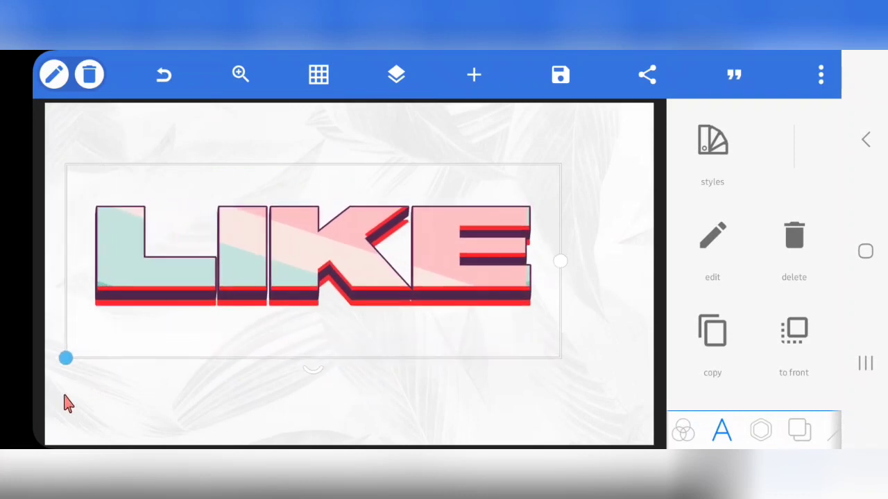
pyautogui.moveTo(226, 283); pyautogui.dragTo(385, 267)
pyautogui.moveTo(217, 353); pyautogui.dragTo(160, 399)
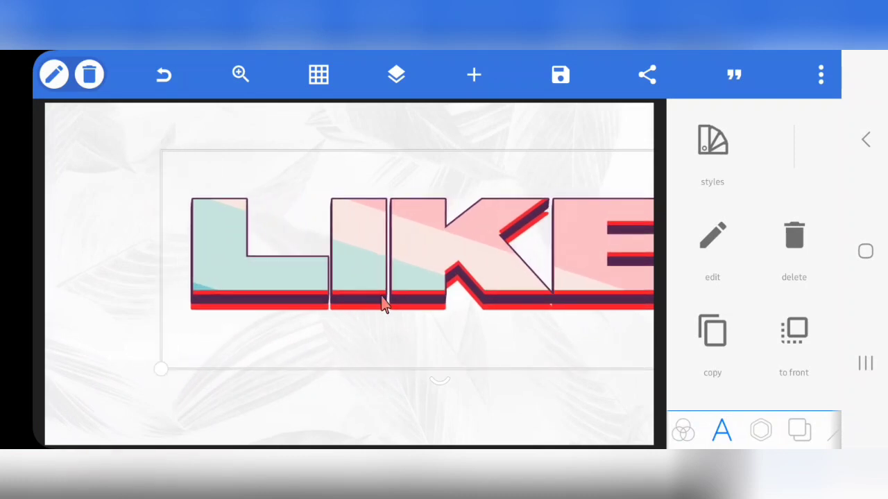
pyautogui.moveTo(411, 286); pyautogui.dragTo(299, 313)
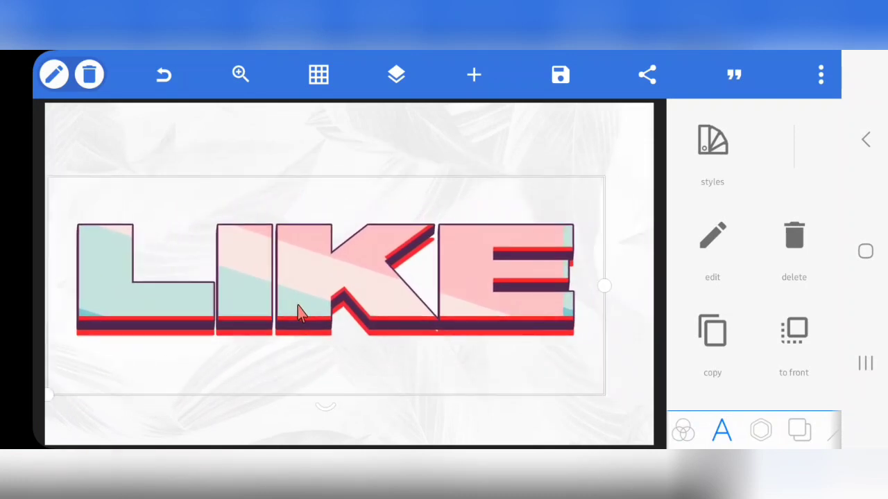